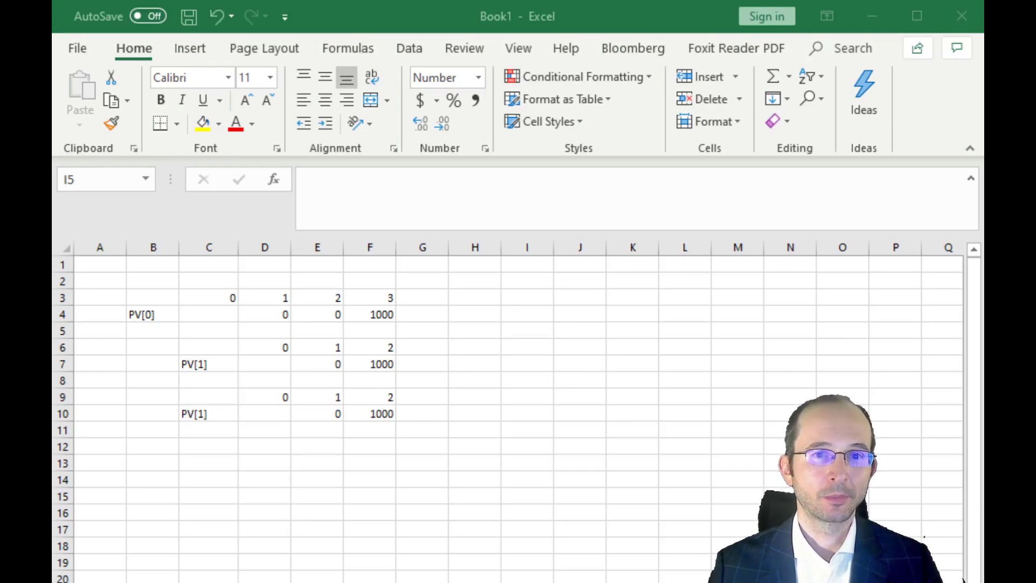
# Step: Label A3 as r and enter the rate 0.05 in B3
pyautogui.hotkey('alt', 'Tab')
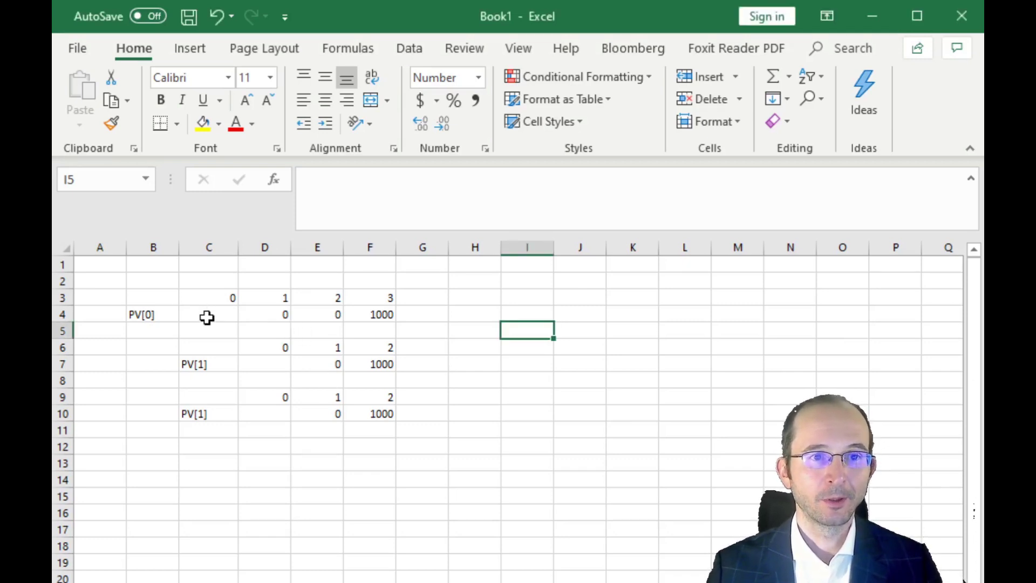
pyautogui.click(119, 295)
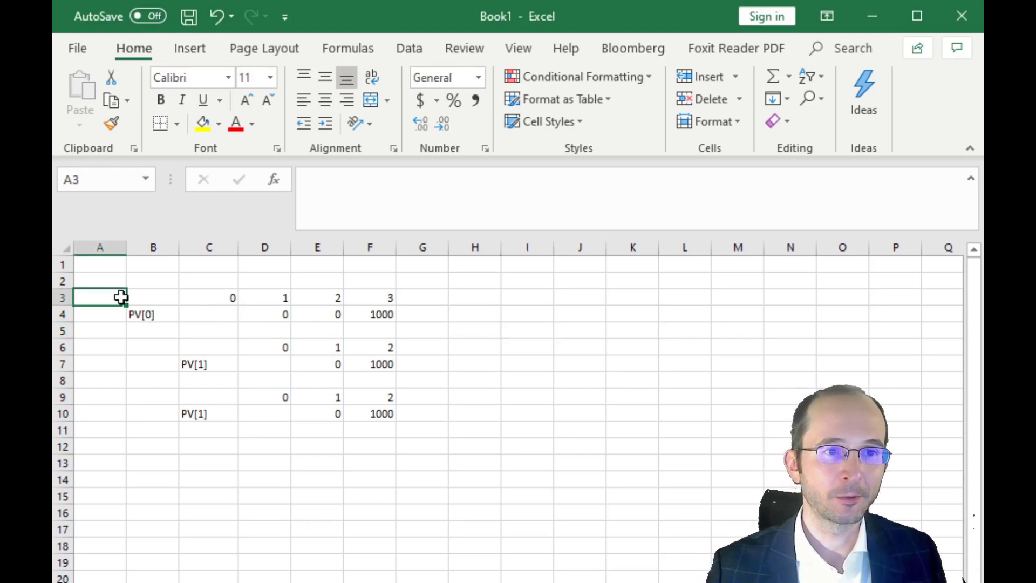
pyautogui.write('r')
pyautogui.click(158, 302)
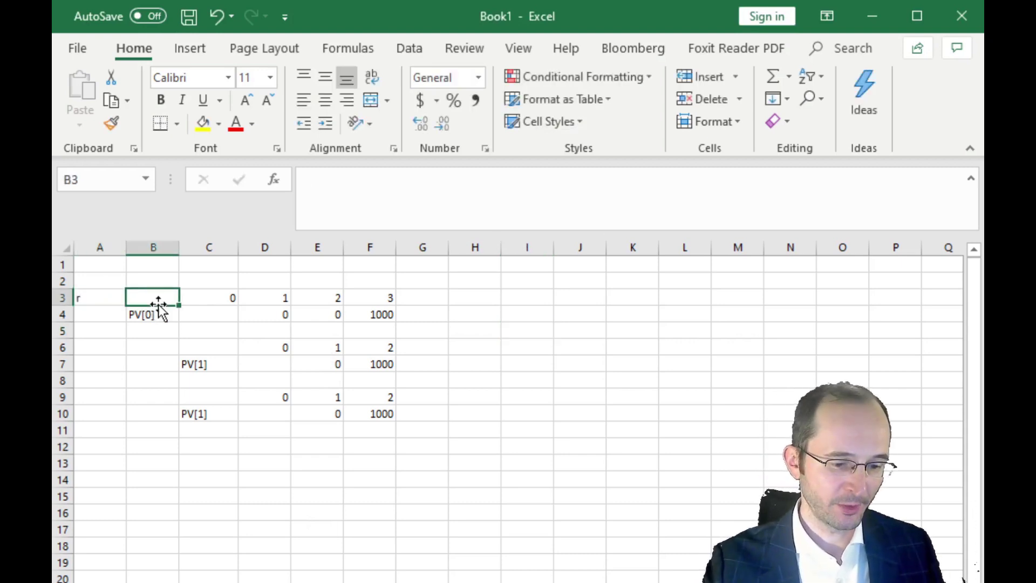
pyautogui.write('.05')
pyautogui.press('Tab')
# Step: Enter =F4/(1+B3)^F3 in C4, giving a PV[0] of 863.8376
pyautogui.press('Down')
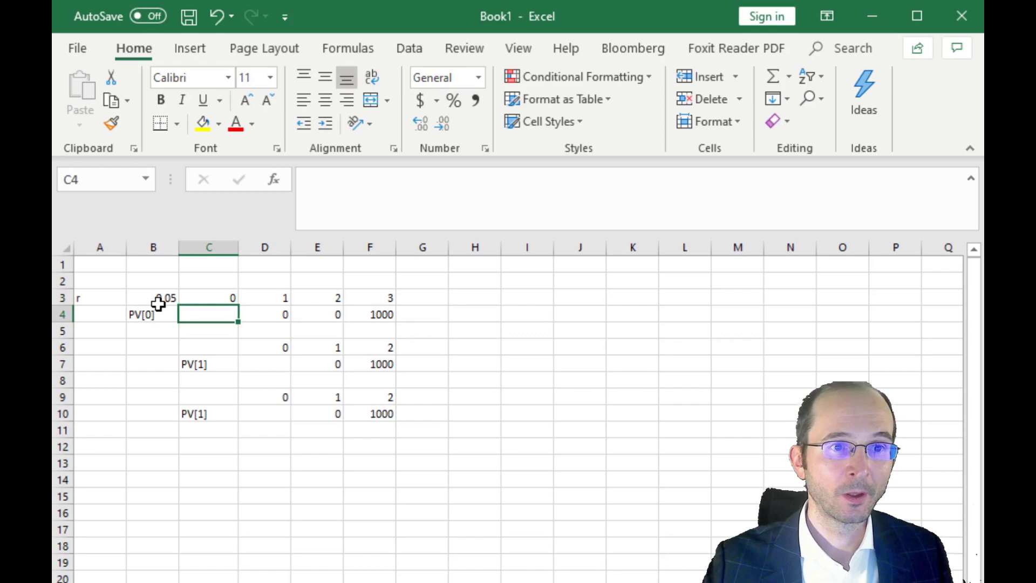
pyautogui.write('=')
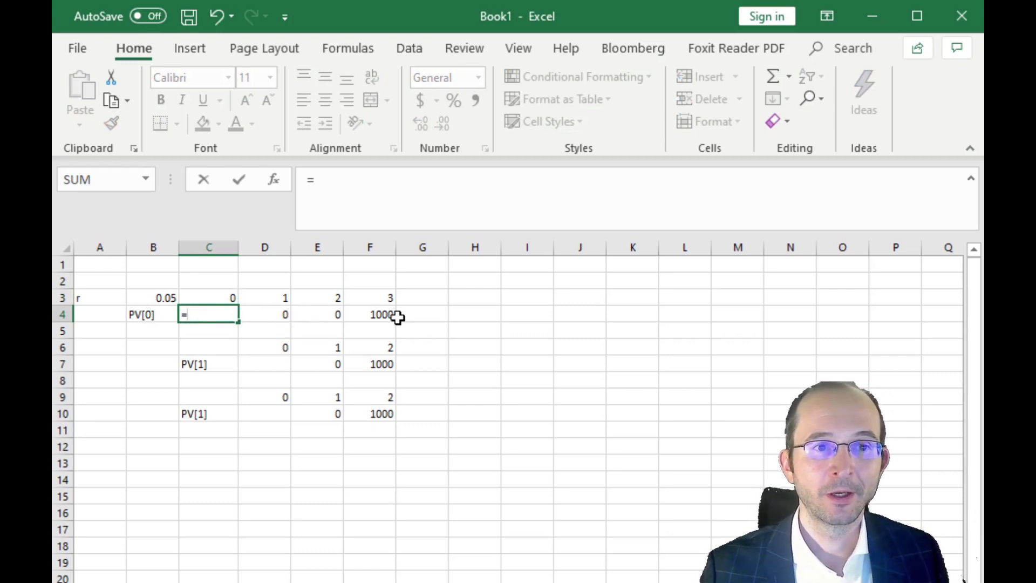
pyautogui.click(379, 315)
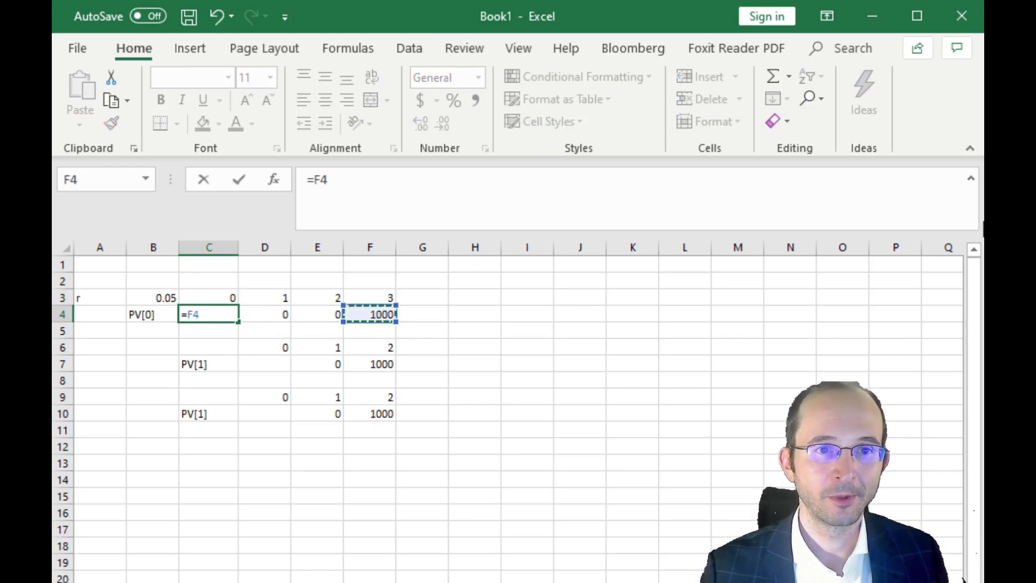
pyautogui.write('/(')
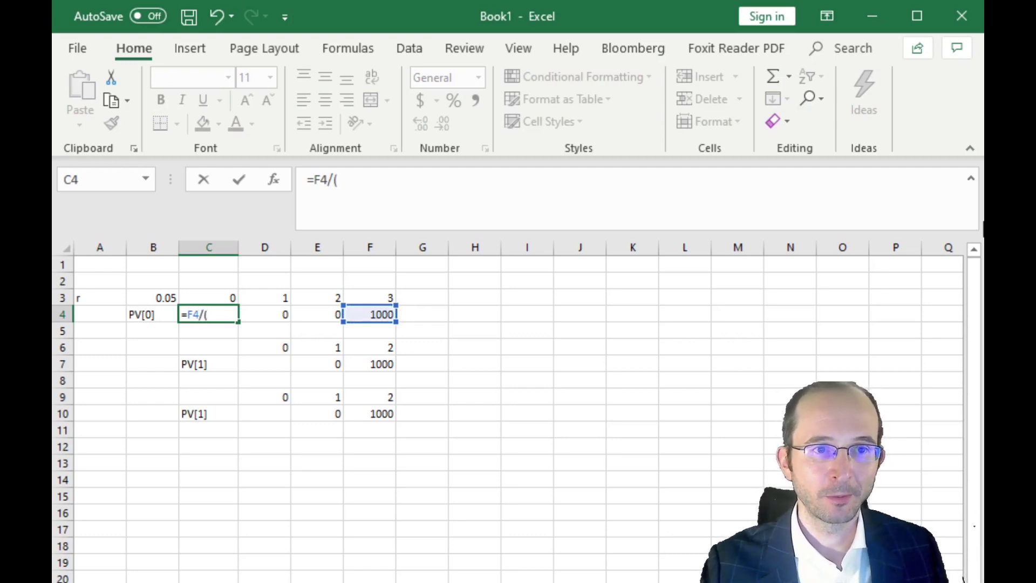
pyautogui.write('1')
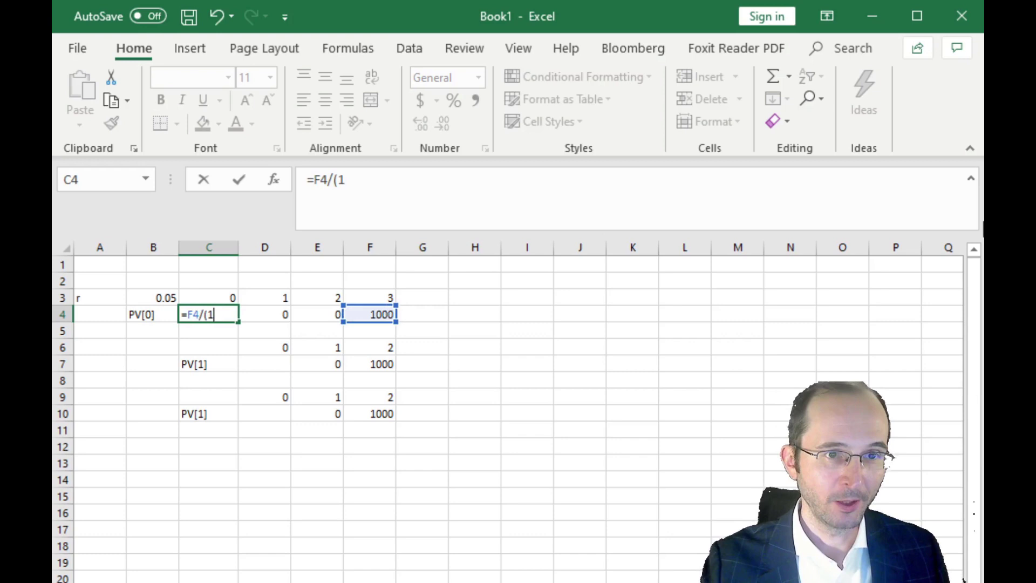
pyautogui.write('+')
pyautogui.click(165, 285)
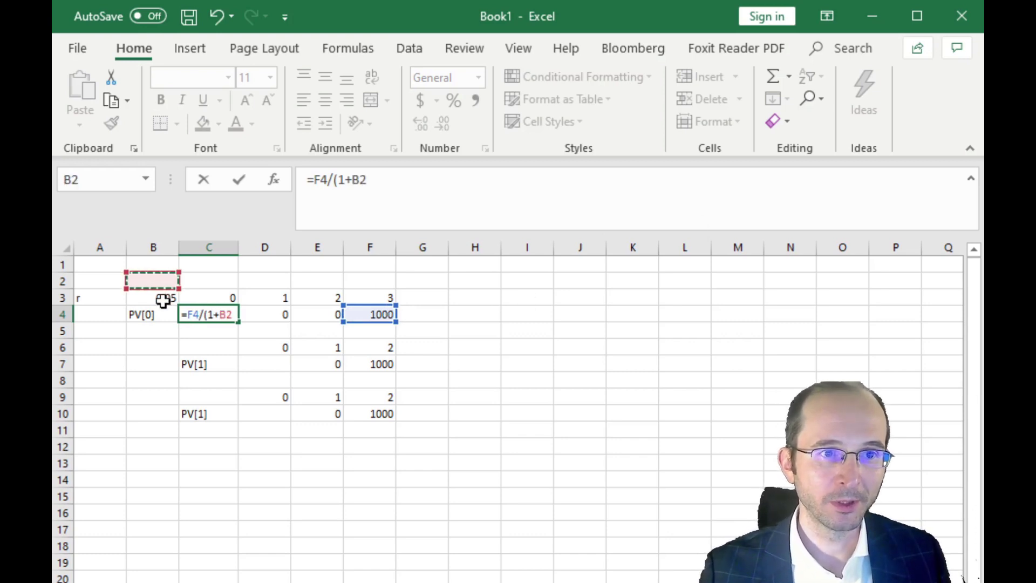
pyautogui.click(163, 298)
pyautogui.write(')')
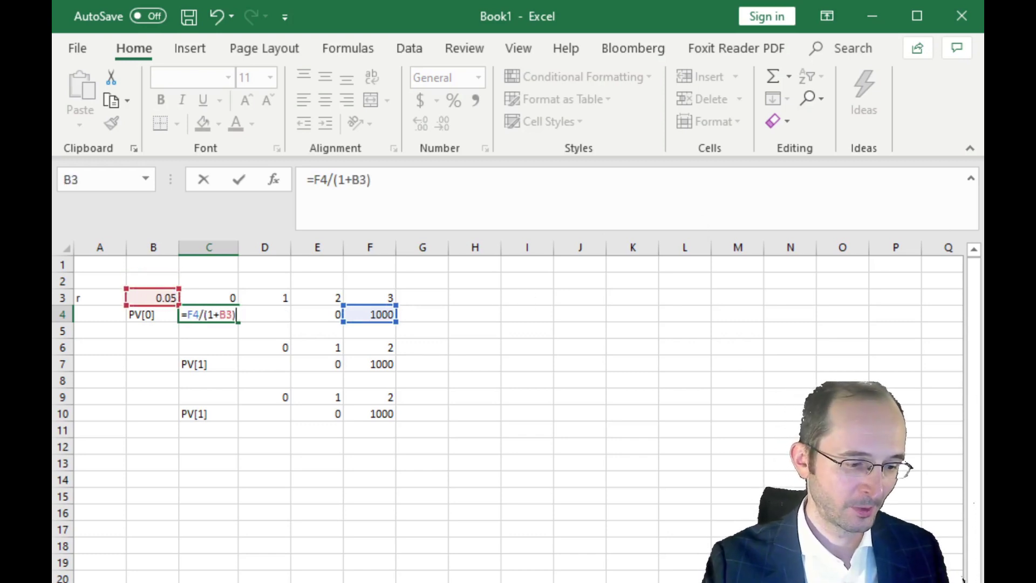
pyautogui.write('^')
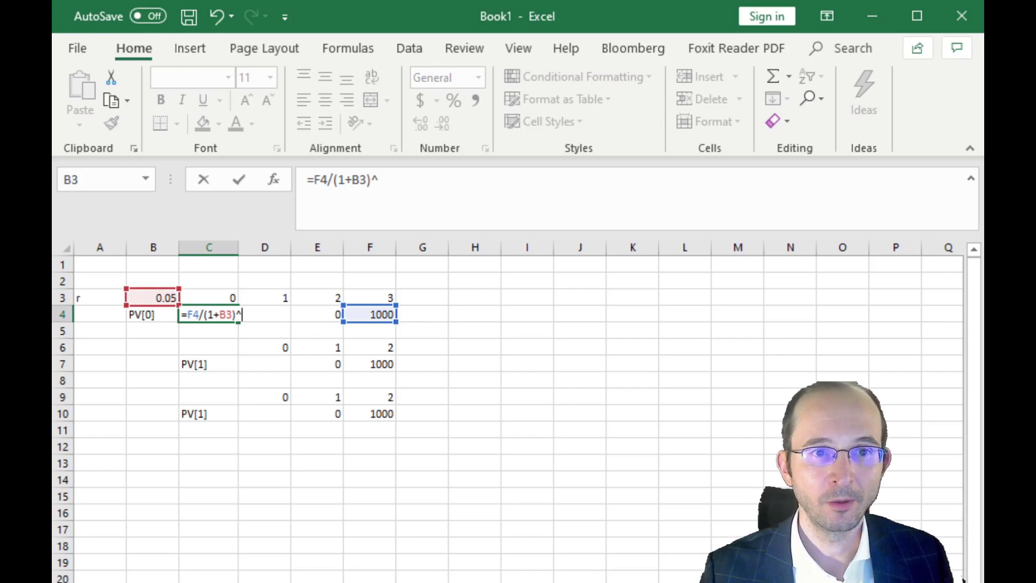
pyautogui.click(384, 298)
pyautogui.press('Return')
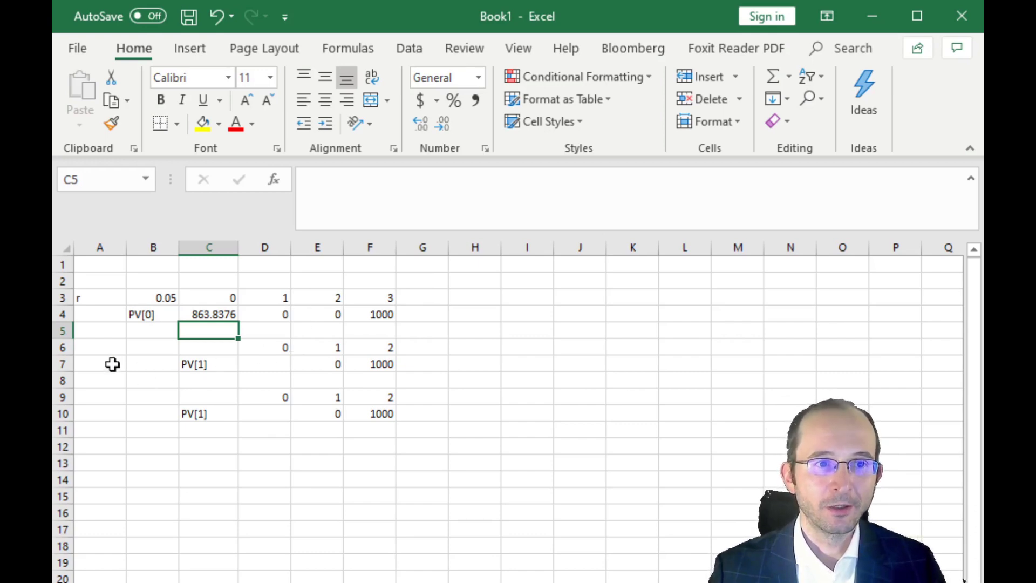
# Step: Label A7 as r with a rate of 0.07 in B7
pyautogui.click(92, 361)
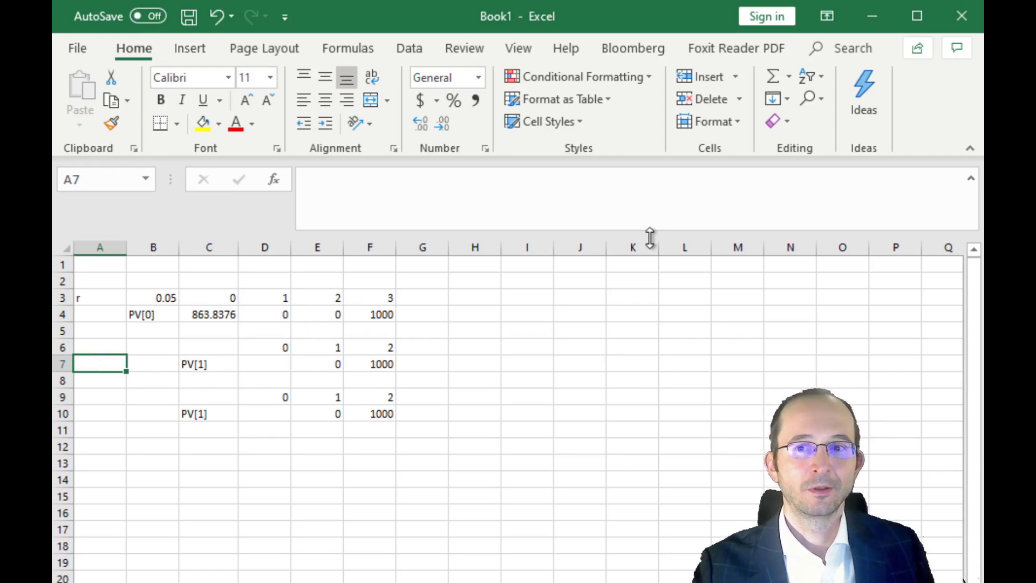
pyautogui.write('r')
pyautogui.press('Tab')
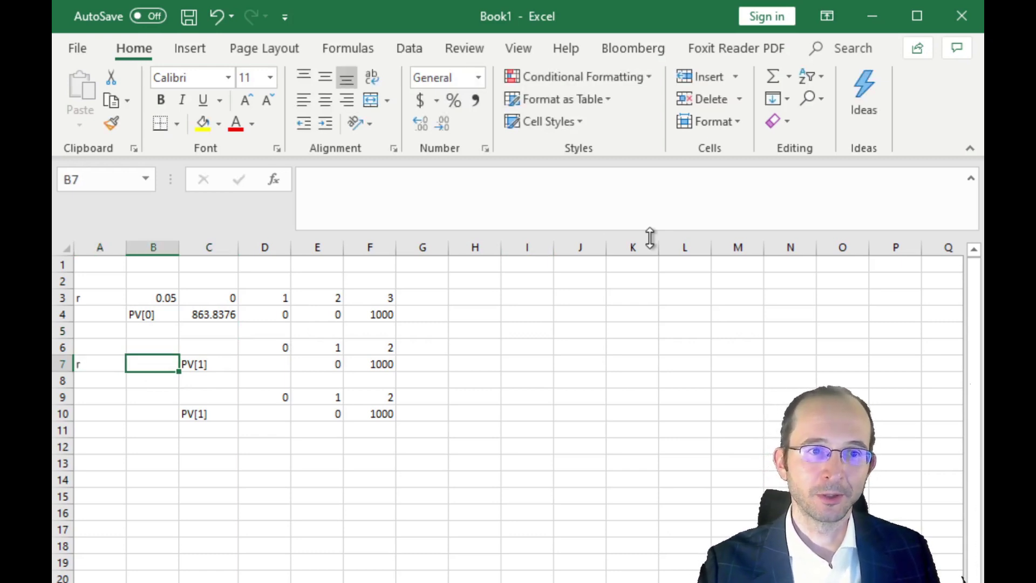
pyautogui.write('.07')
pyautogui.press('Tab')
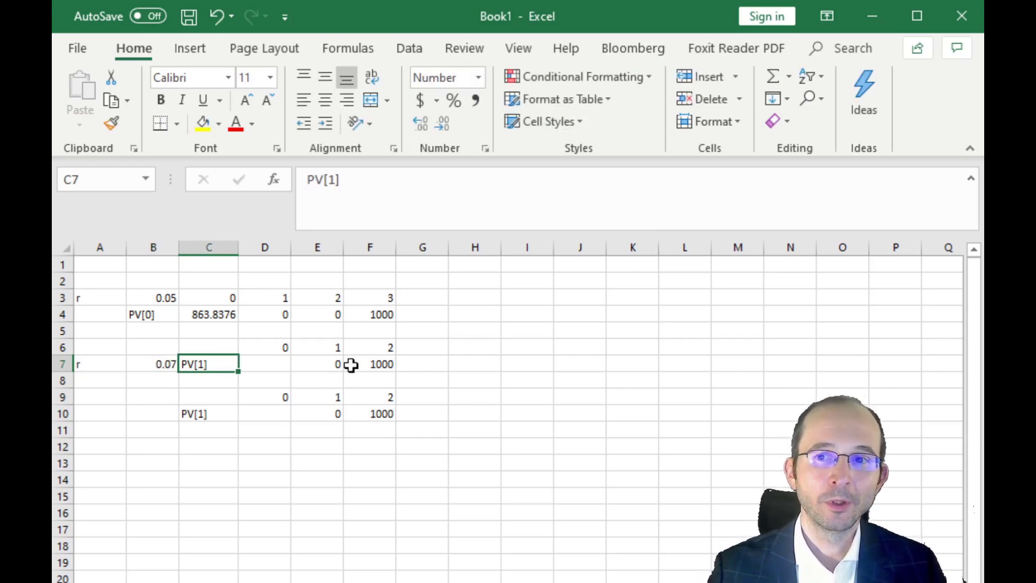
# Step: Enter =F7/(1+B7)^2 in D7 for a PV[1] of 873.44
pyautogui.press('Tab')
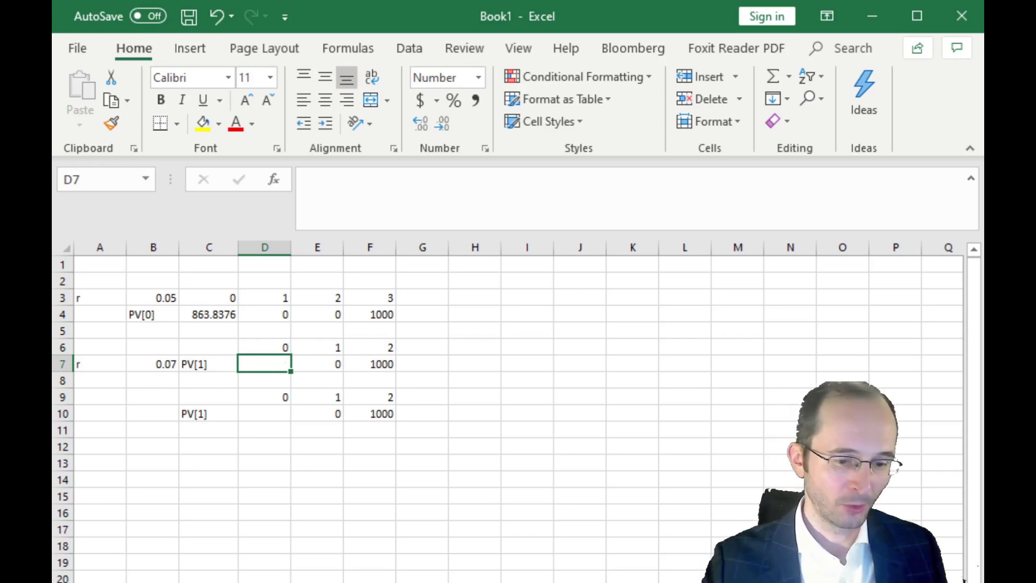
pyautogui.doubleClick(275, 359)
pyautogui.write('=')
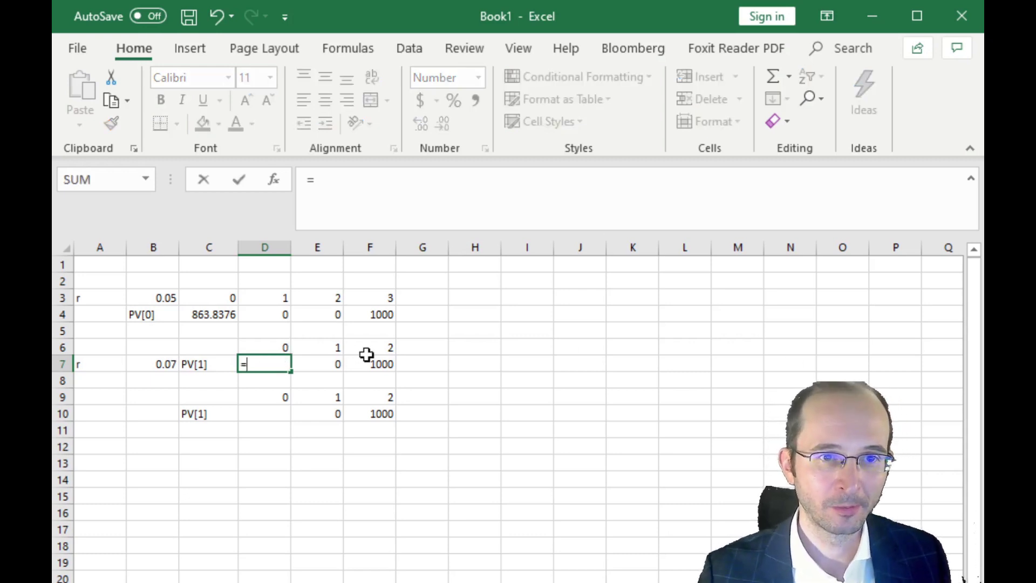
pyautogui.click(381, 365)
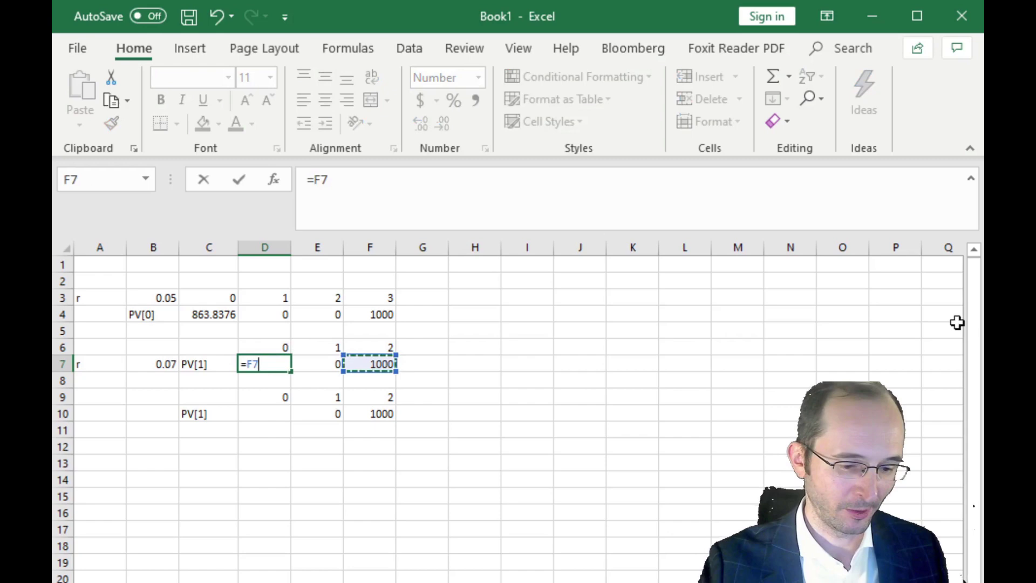
pyautogui.write('/(1+')
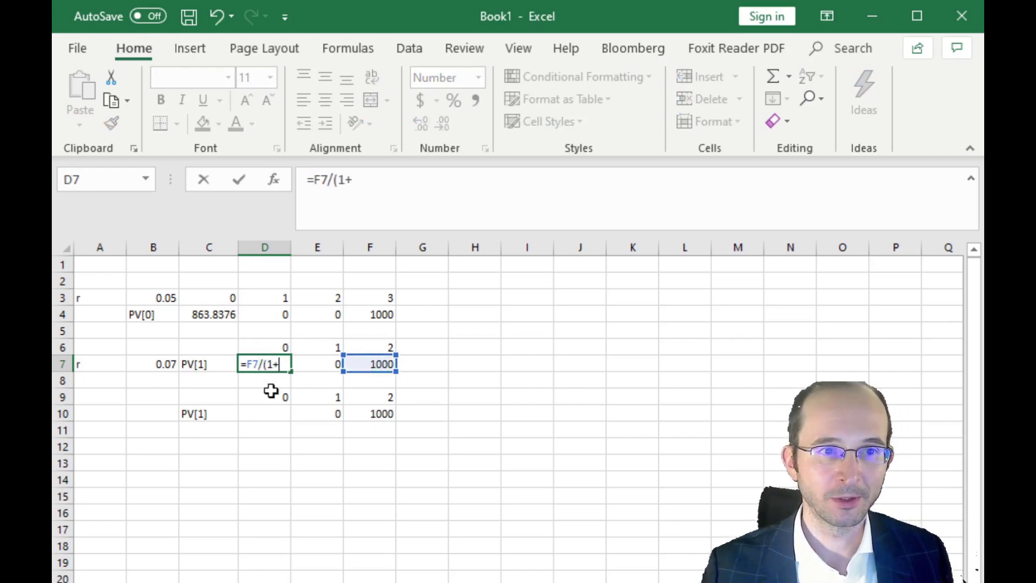
pyautogui.click(162, 363)
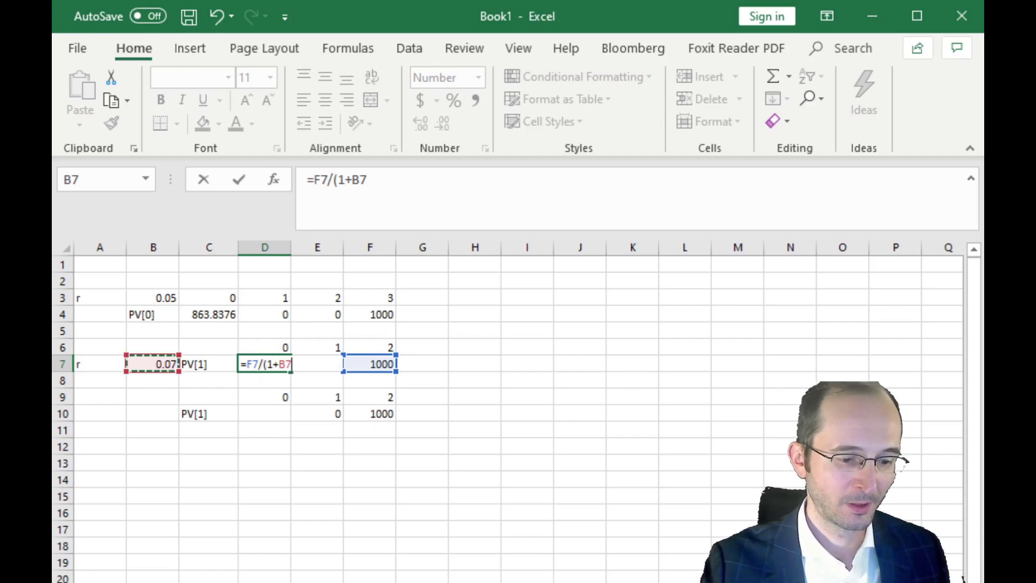
pyautogui.write(')')
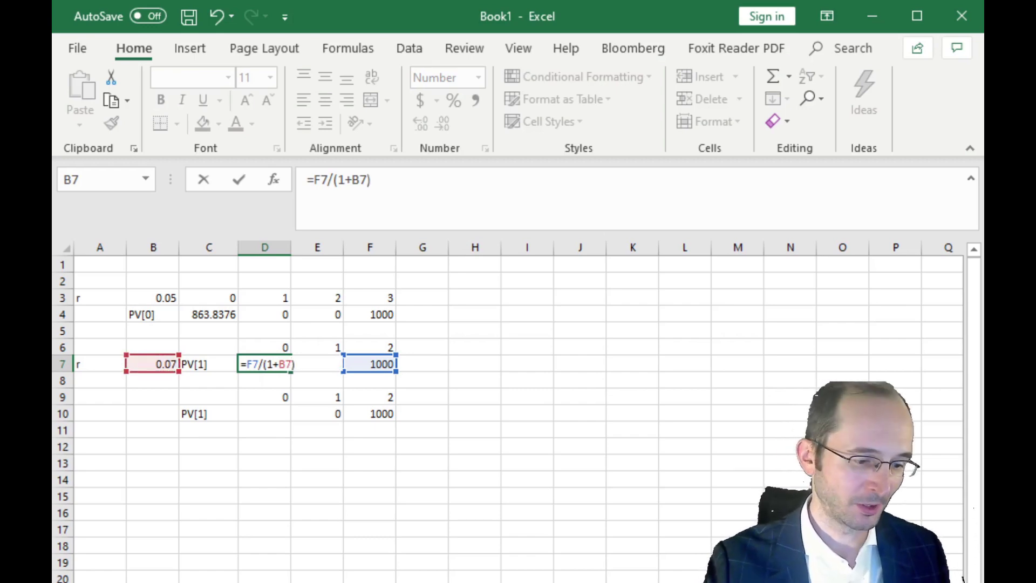
pyautogui.write('^2')
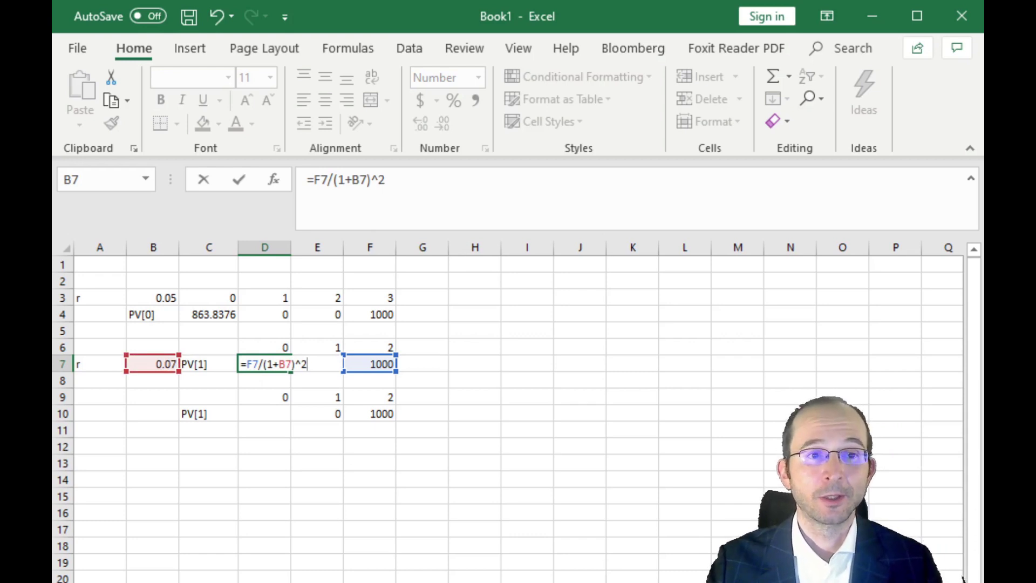
pyautogui.press('Return')
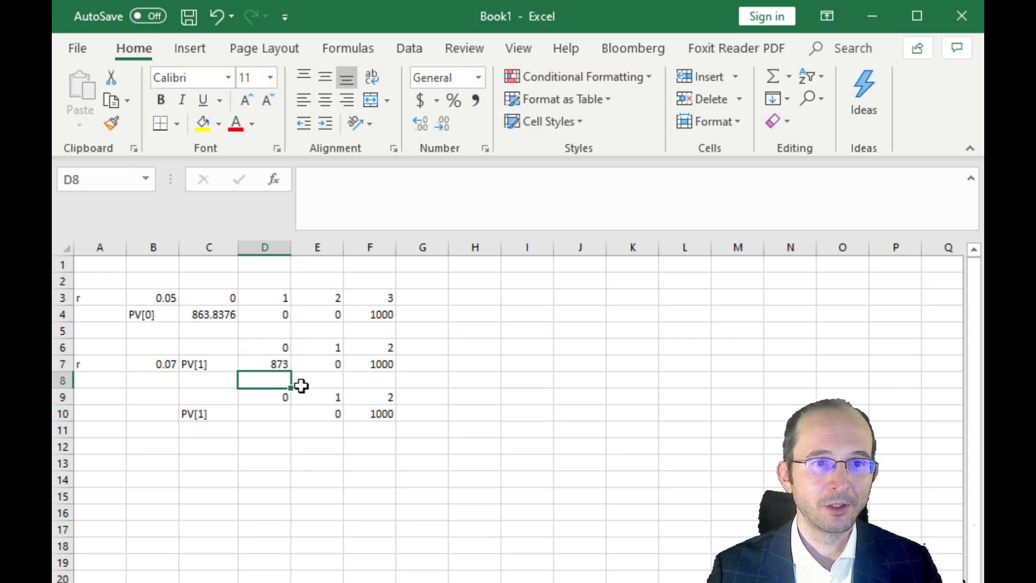
pyautogui.click(267, 360)
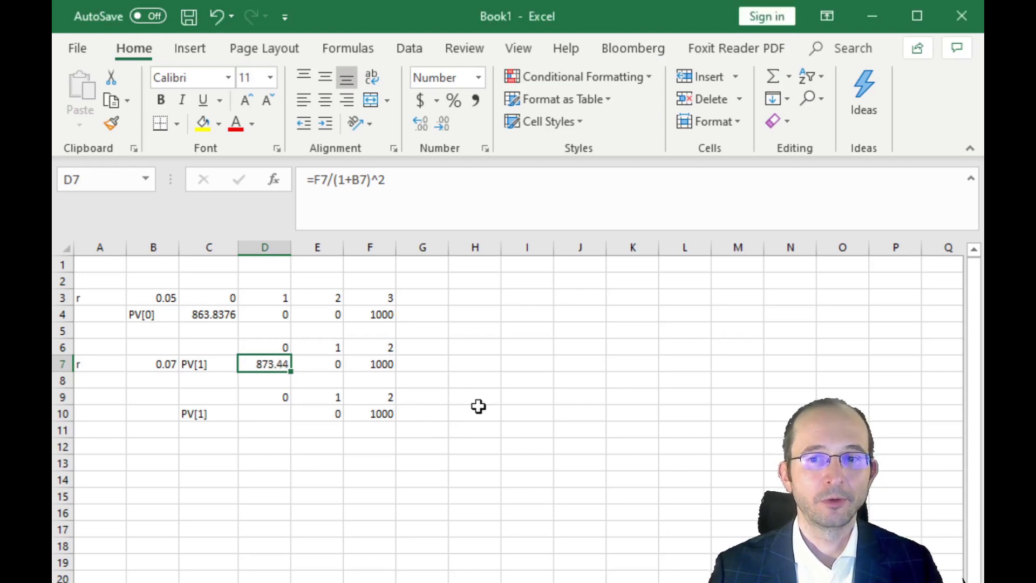
pyautogui.click(489, 360)
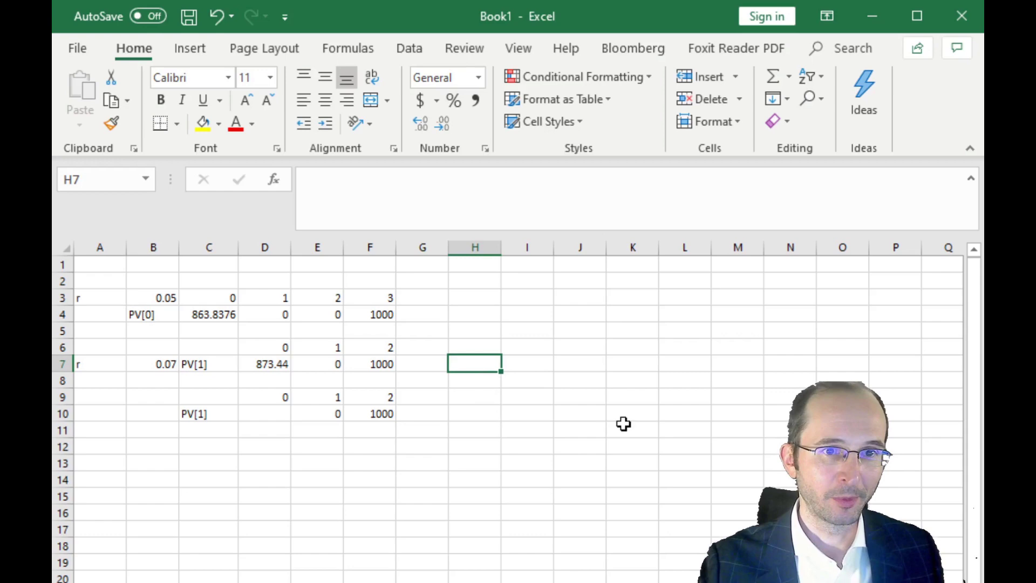
# Step: Type the HPR label in H7 and enter =(D7-C4)/C4 in I7, returning 0.011115
pyautogui.write('HPR')
pyautogui.press('Tab')
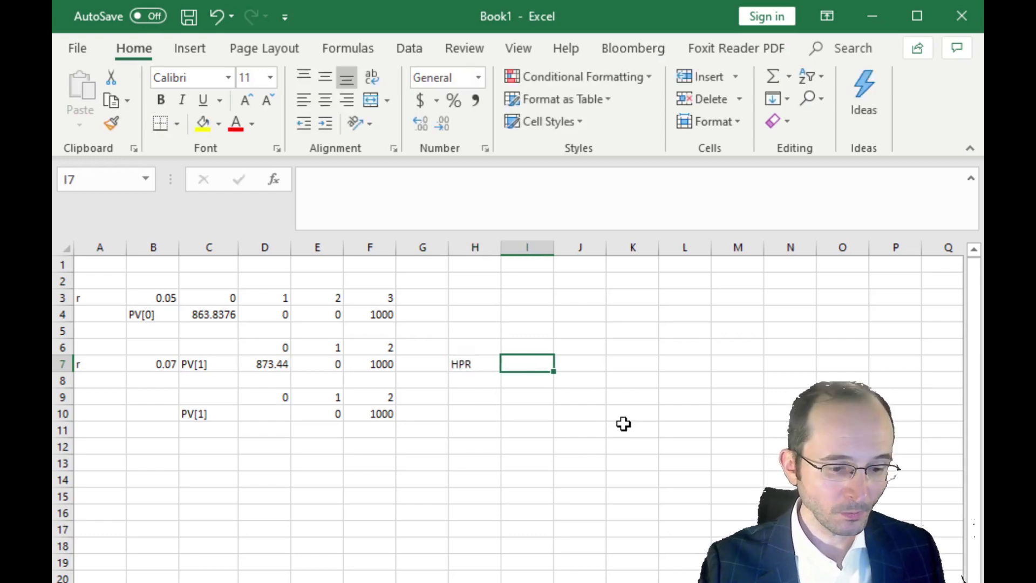
pyautogui.write('=(')
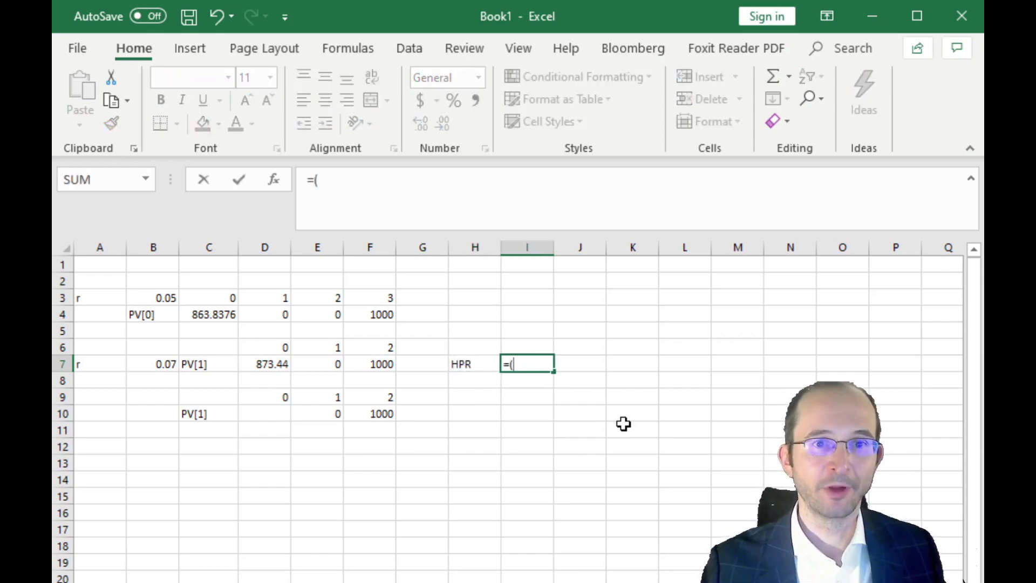
pyautogui.click(275, 366)
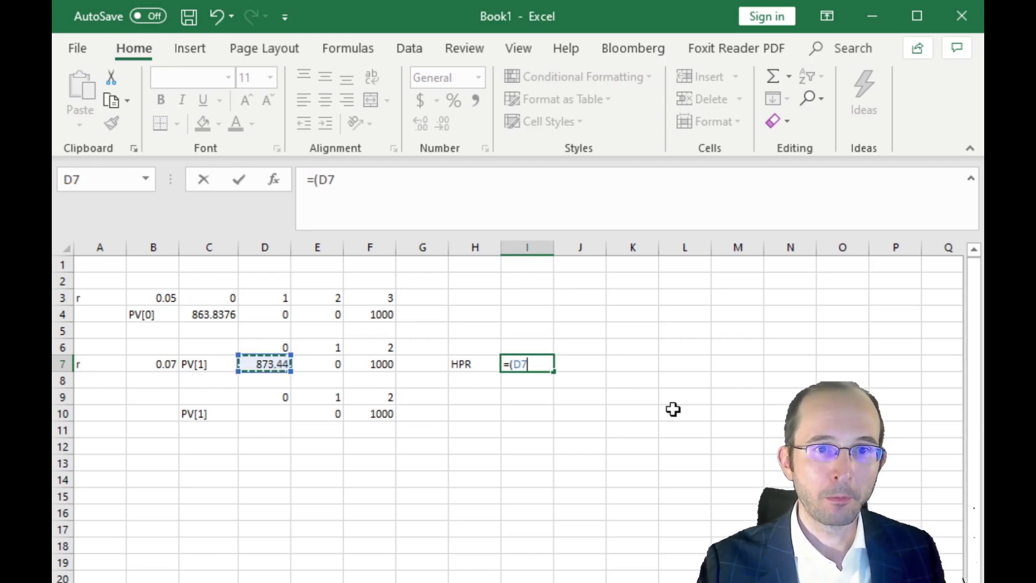
pyautogui.write('-')
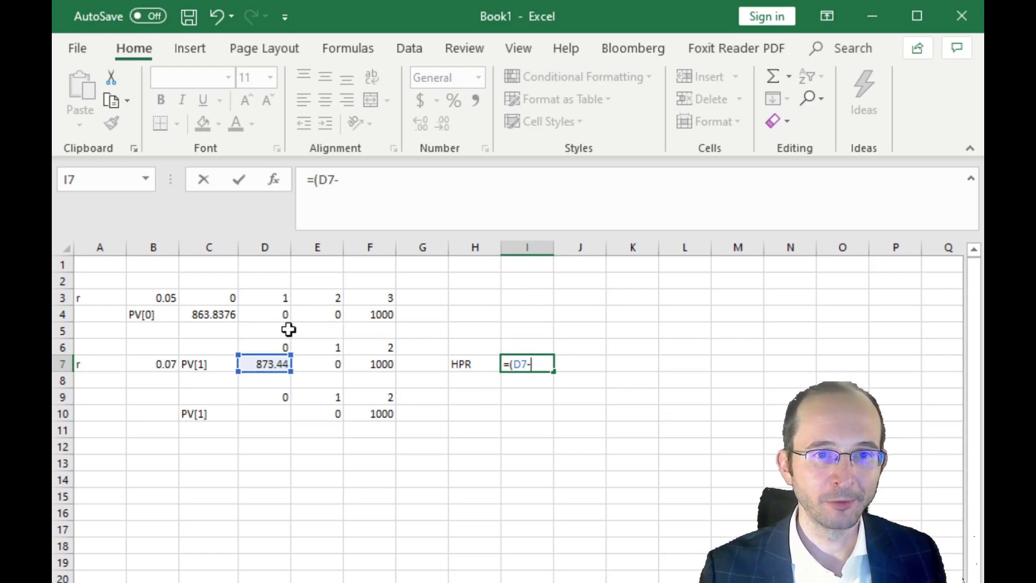
pyautogui.click(232, 313)
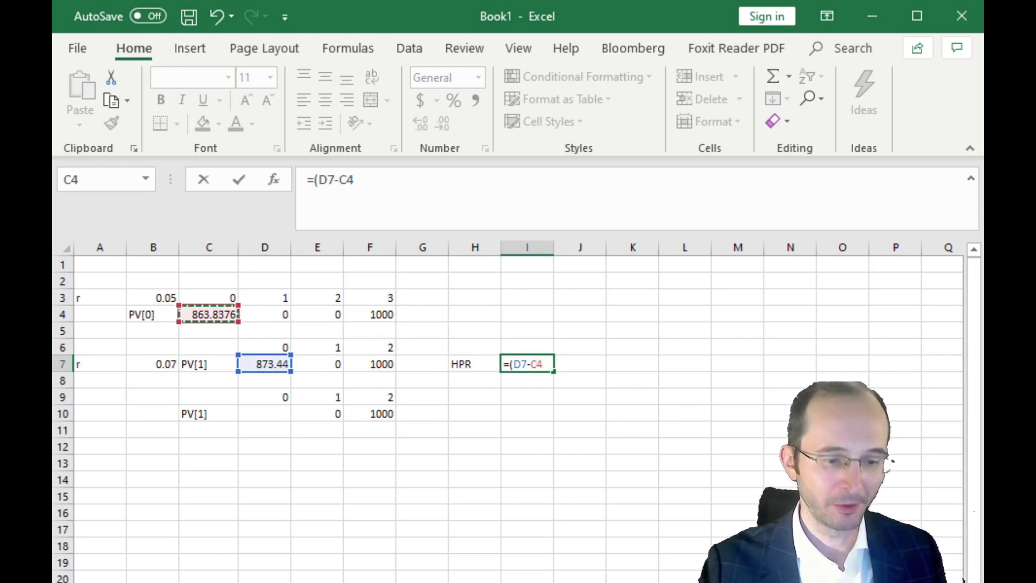
pyautogui.write(')')
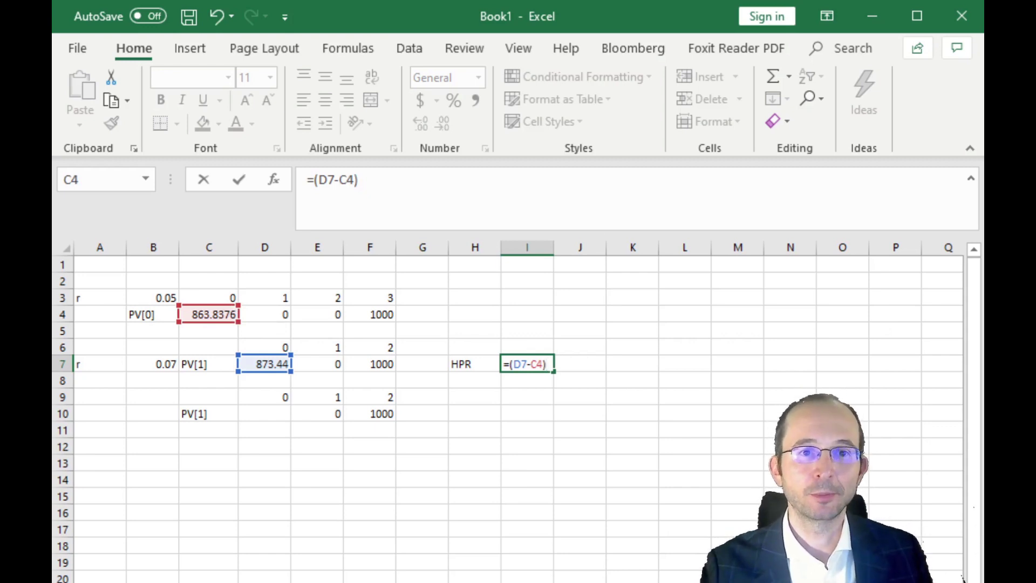
pyautogui.write('/')
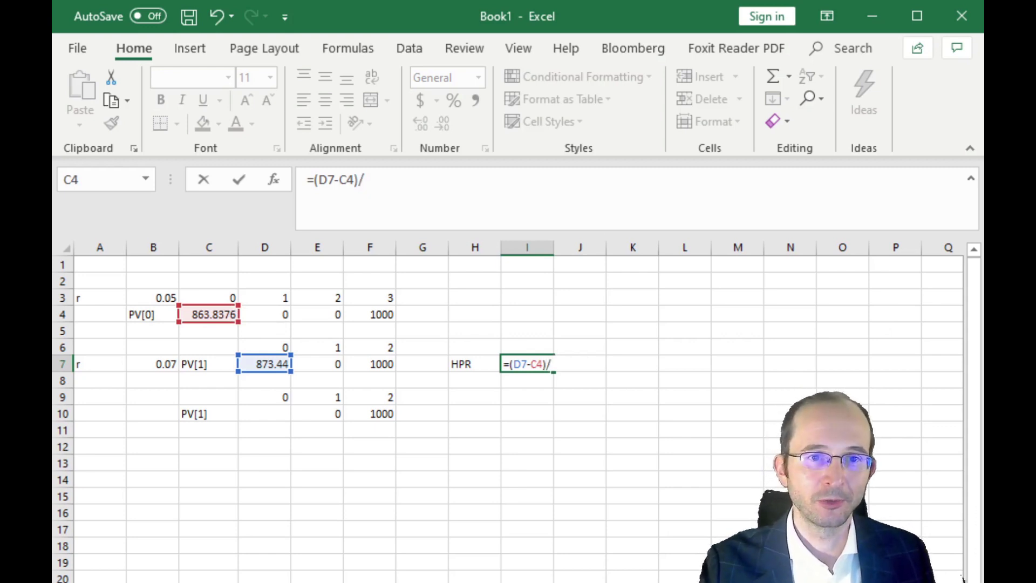
pyautogui.click(227, 319)
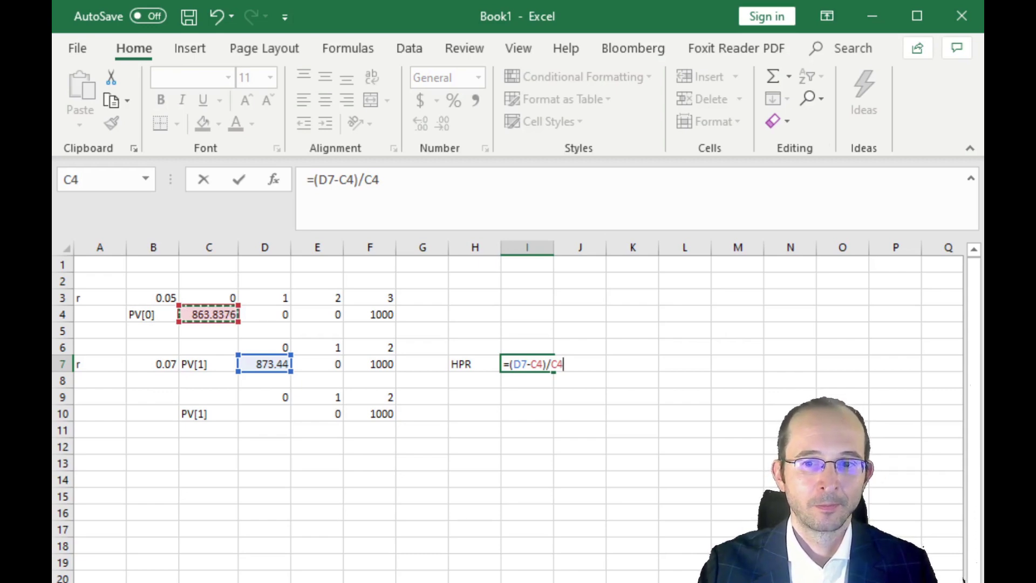
pyautogui.press('Return')
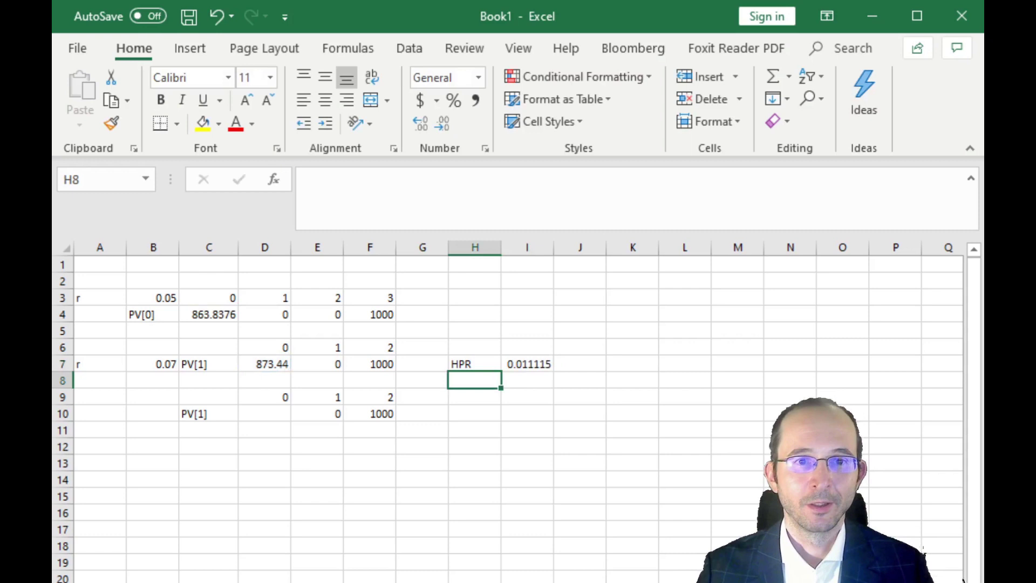
pyautogui.click(551, 364)
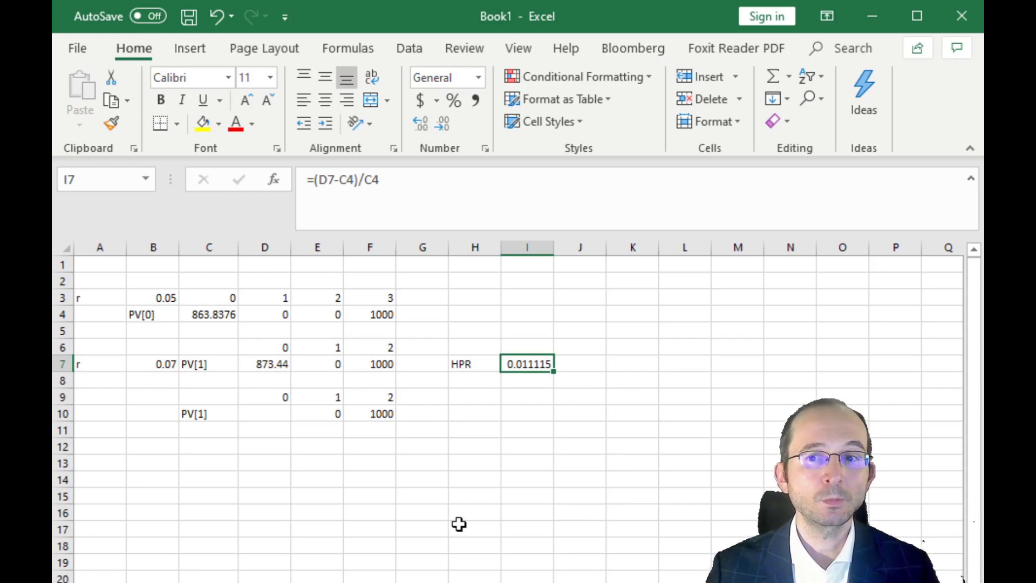
# Step: Type r in A10 and the rate 0.05 in B10
pyautogui.click(115, 411)
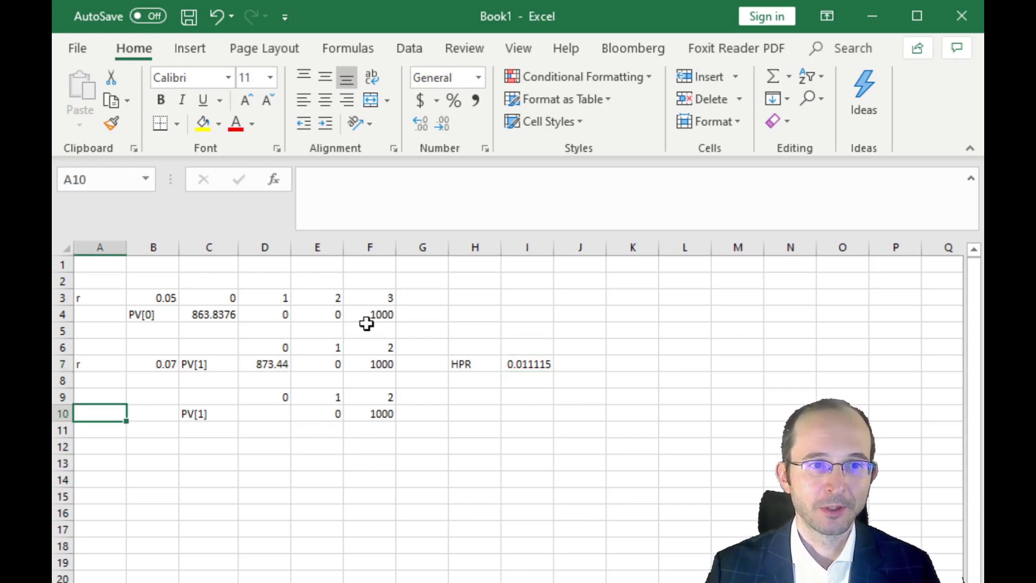
pyautogui.write('r')
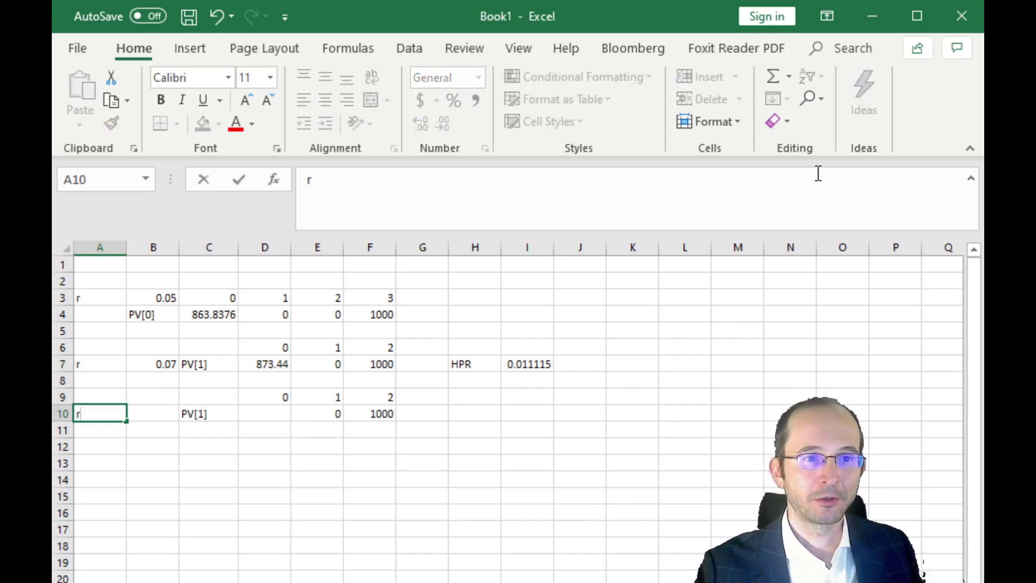
pyautogui.press('Tab')
pyautogui.write('0.05')
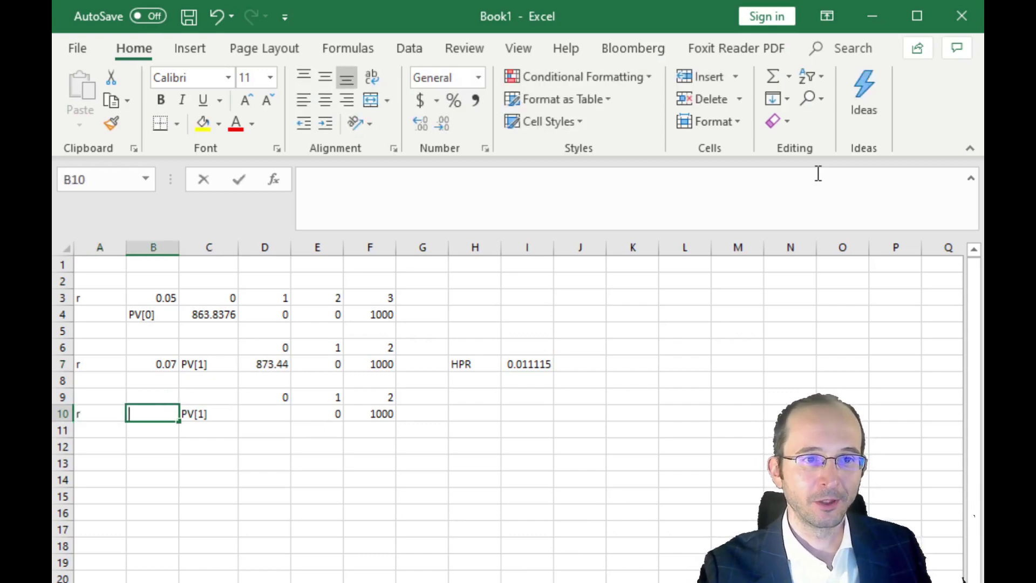
pyautogui.press('Tab')
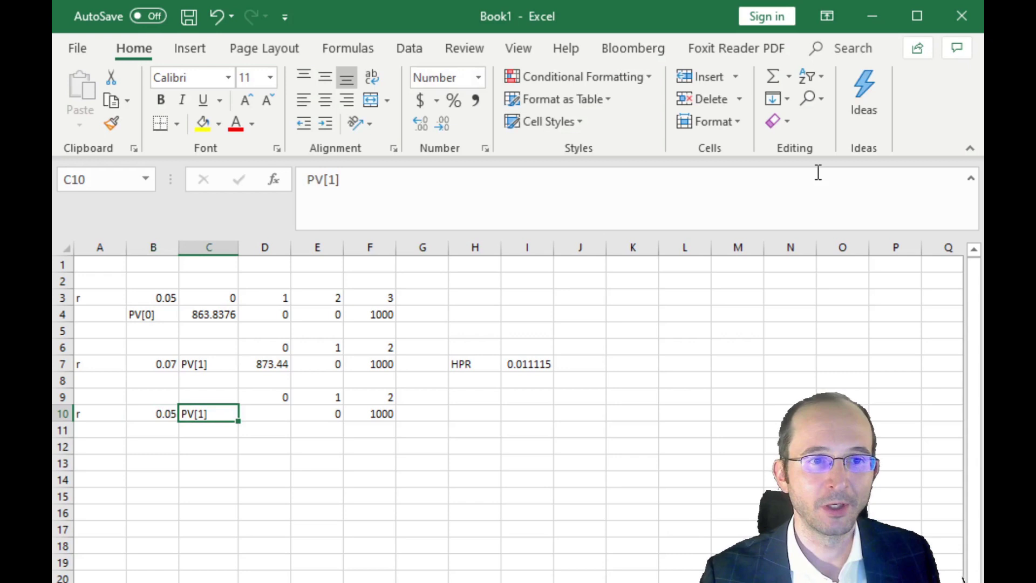
pyautogui.click(420, 416)
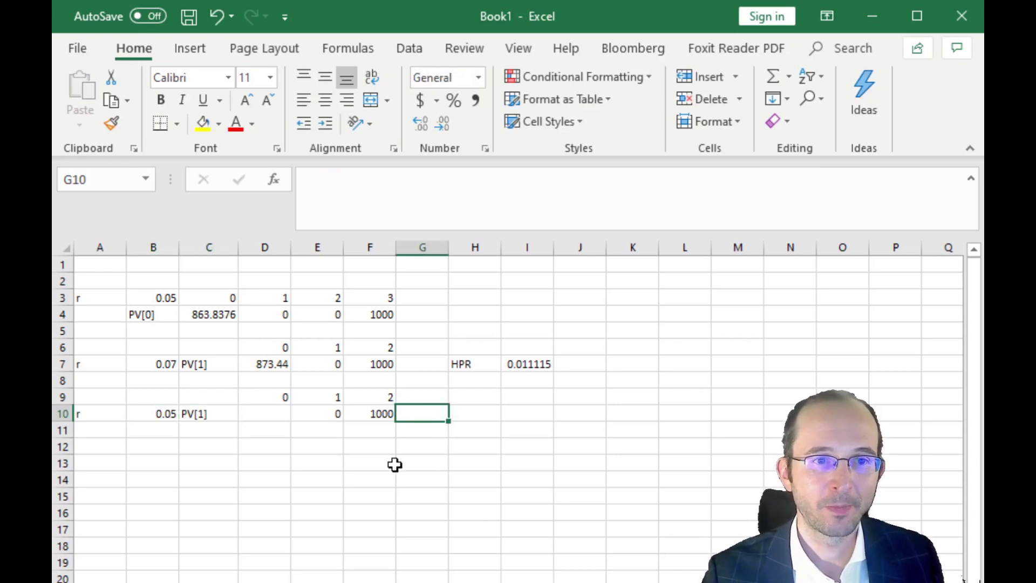
pyautogui.click(269, 418)
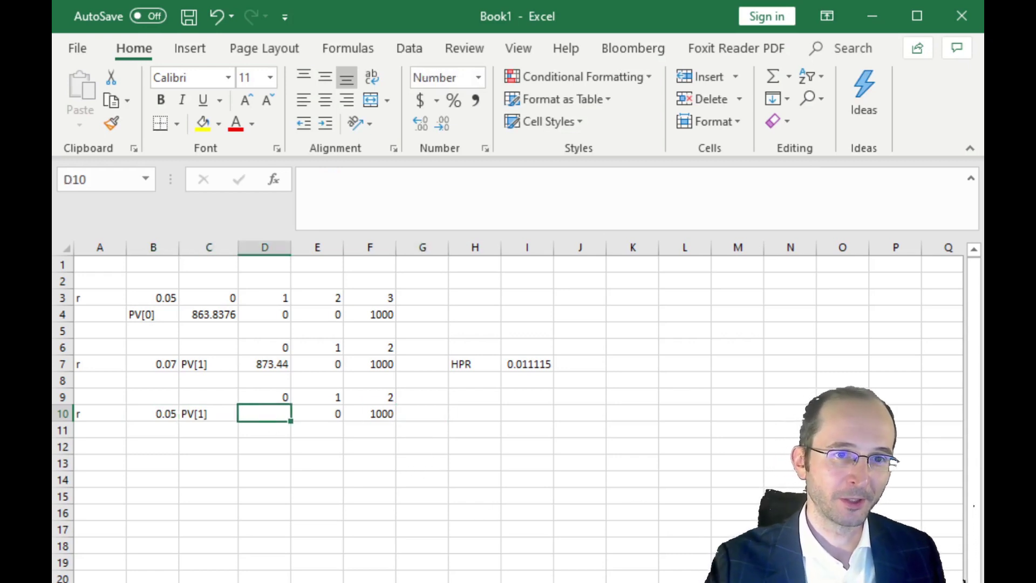
# Step: Enter =F10/(1+B10)^2 in D10 and display the PV[1] as 907.03
pyautogui.write('=')
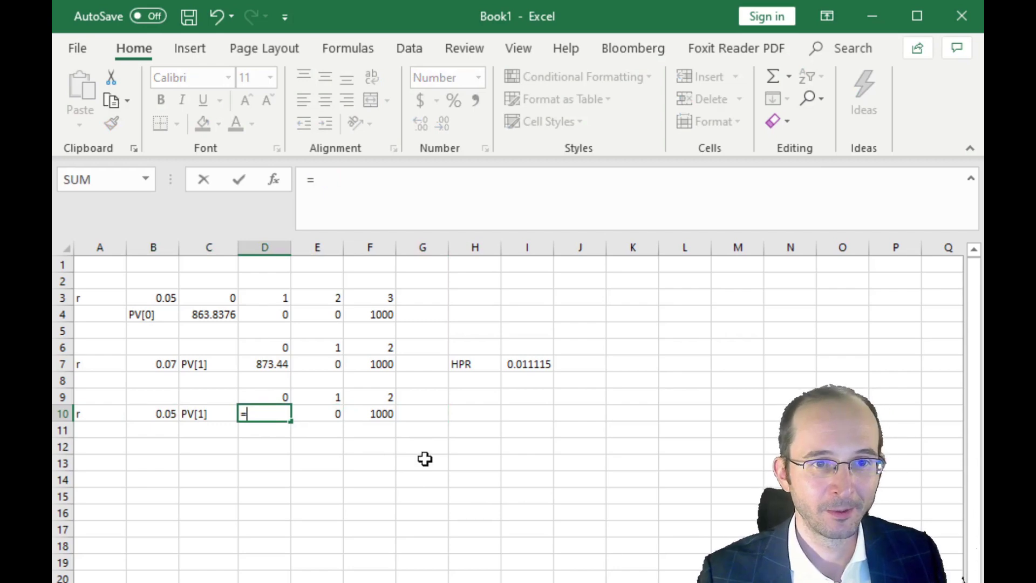
pyautogui.click(384, 411)
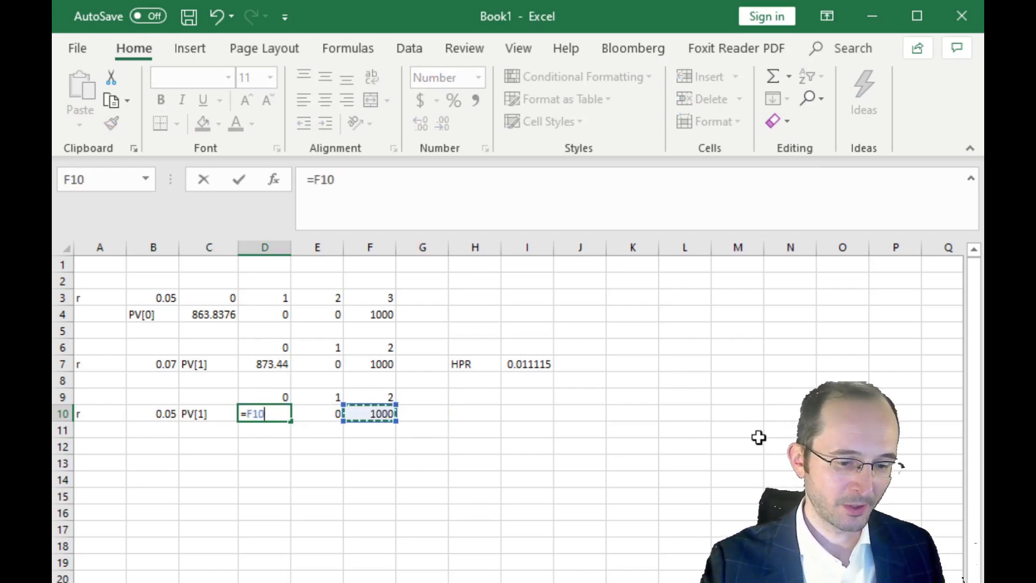
pyautogui.write('/(1')
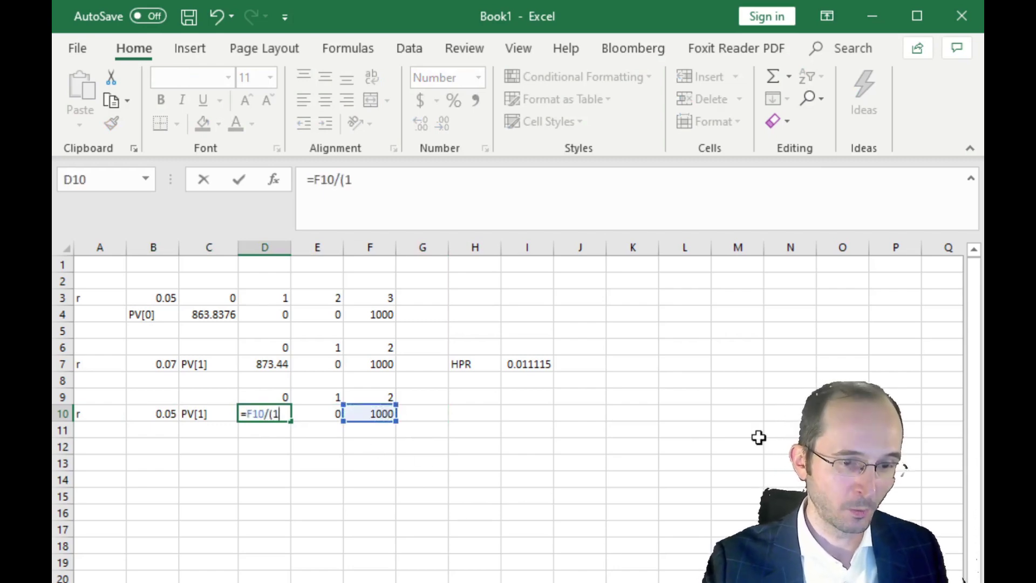
pyautogui.write('+')
pyautogui.click(165, 420)
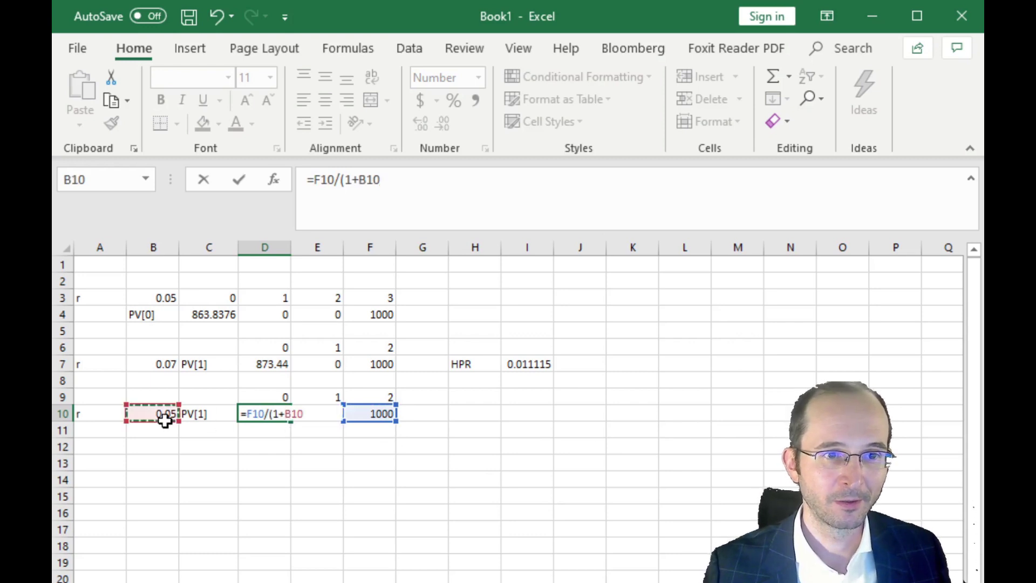
pyautogui.write(')^')
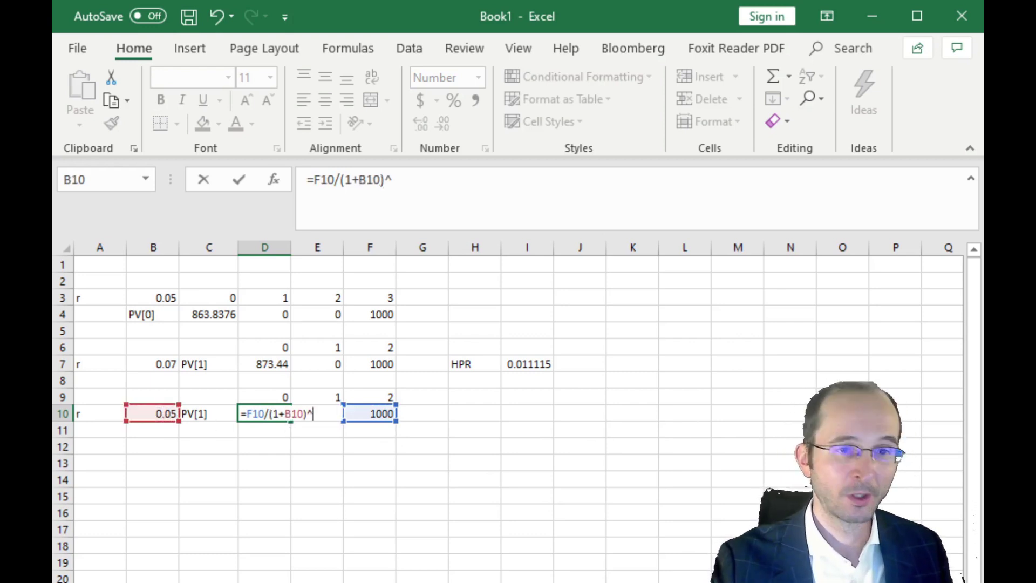
pyautogui.write('2')
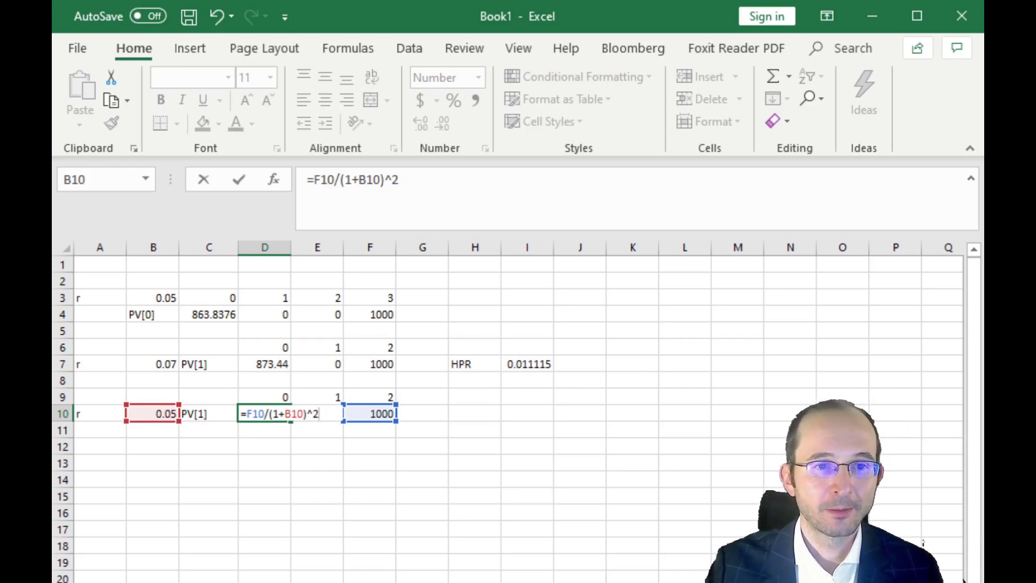
pyautogui.press('Return')
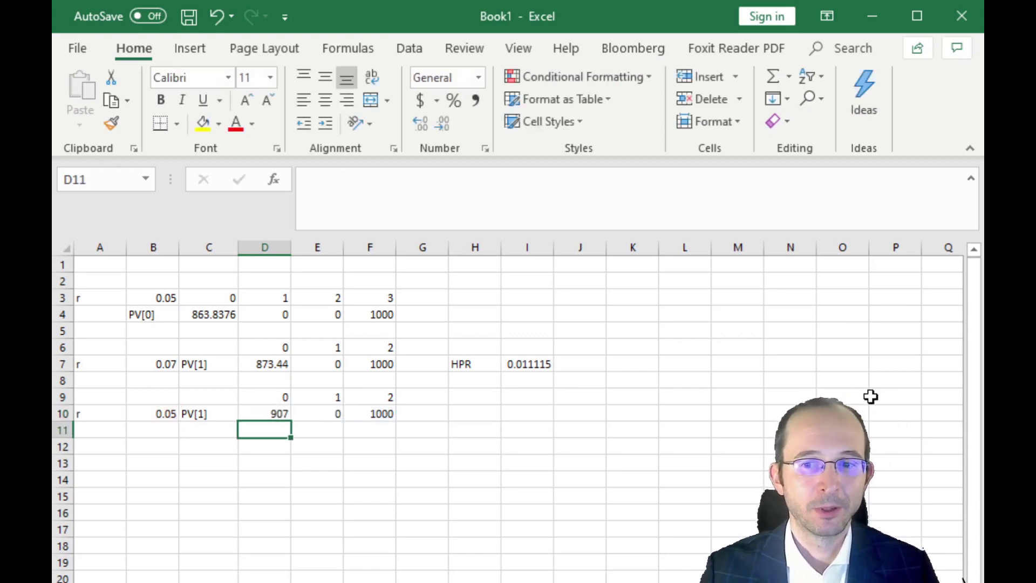
pyautogui.click(271, 413)
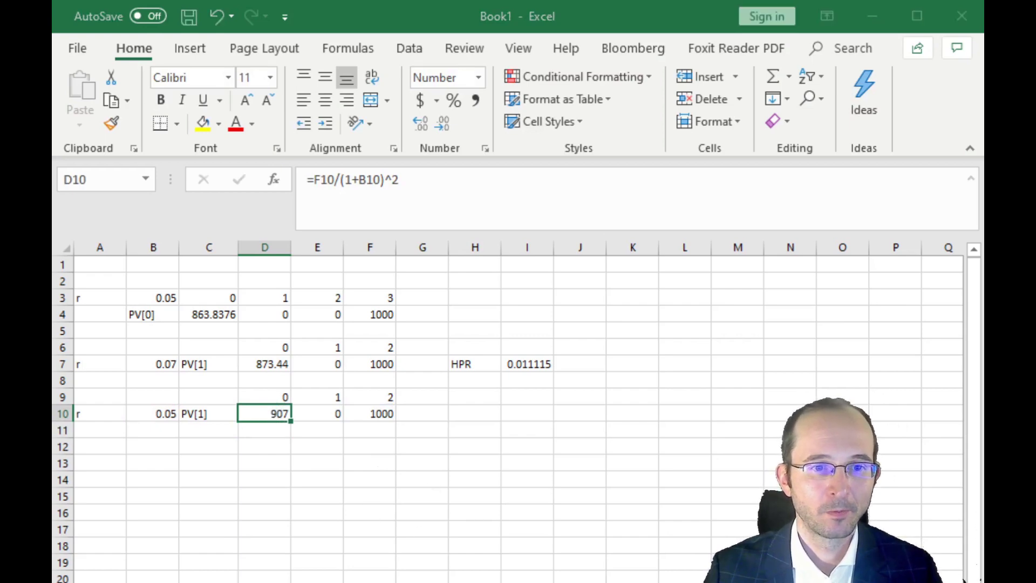
pyautogui.press('Return')
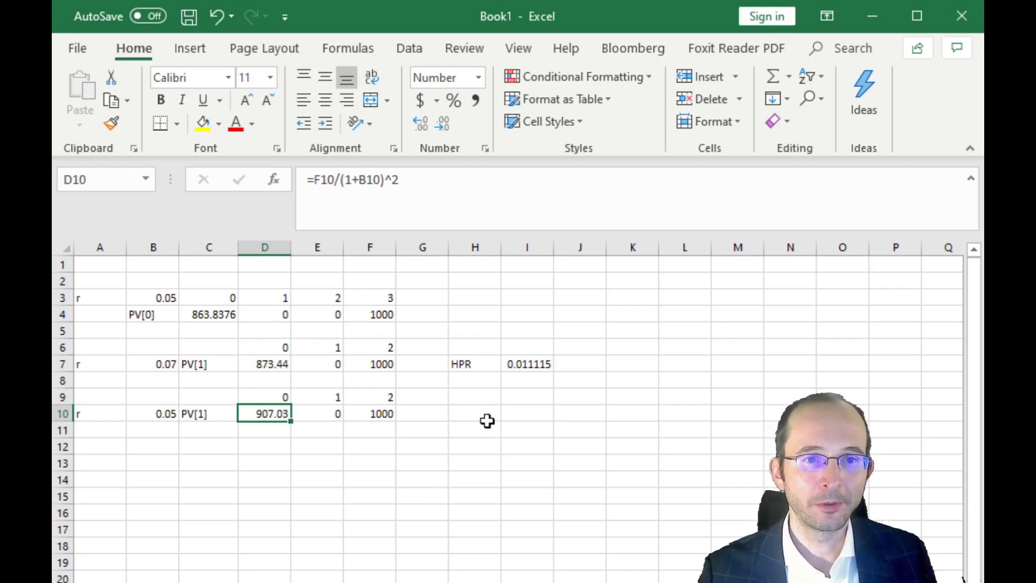
# Step: Type the HPR label in H10 and enter =(D10-C4)/C4 in I10, giving 0.05
pyautogui.click(478, 399)
pyautogui.click(475, 413)
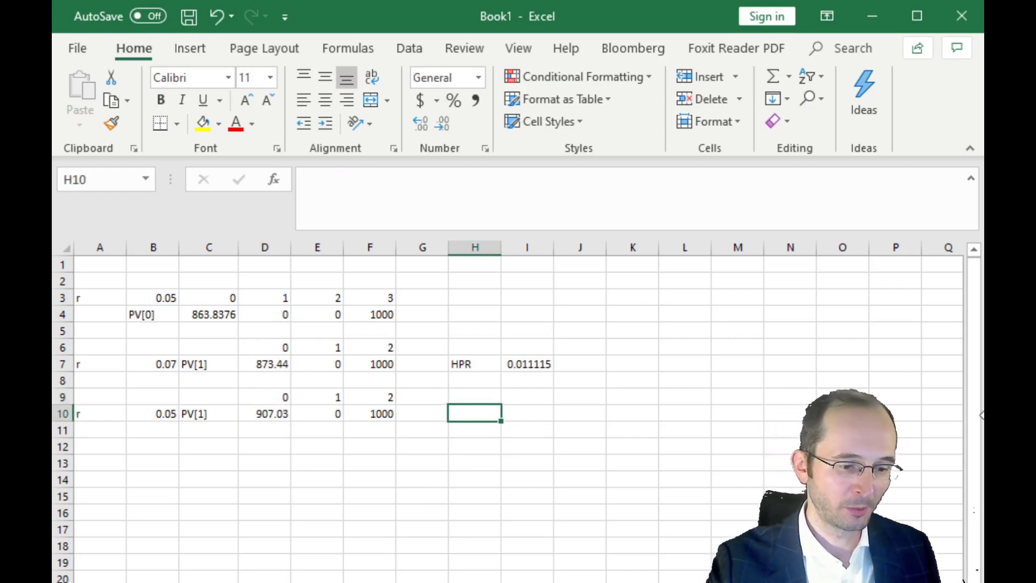
pyautogui.write('HPR')
pyautogui.press('Tab')
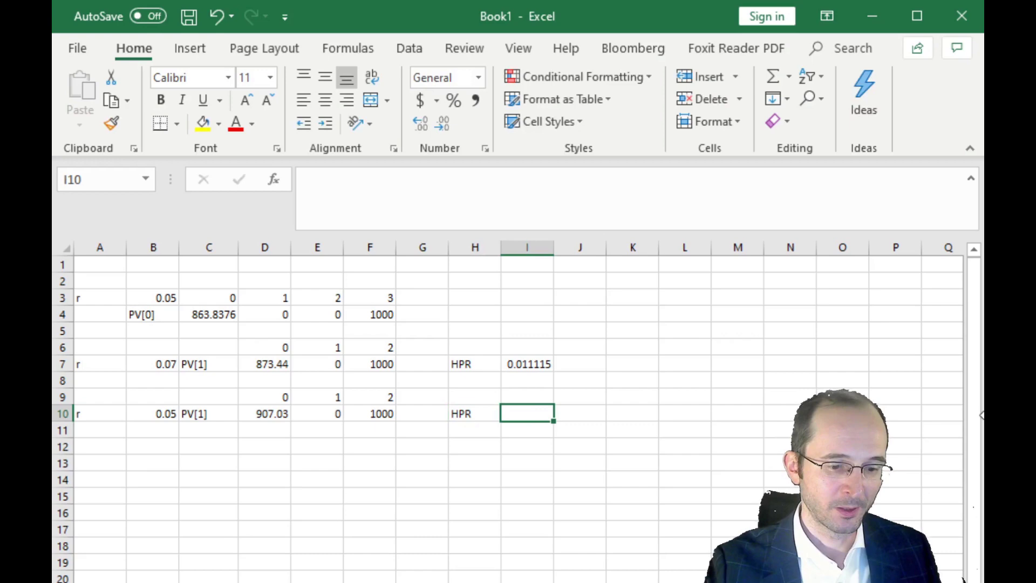
pyautogui.write('=')
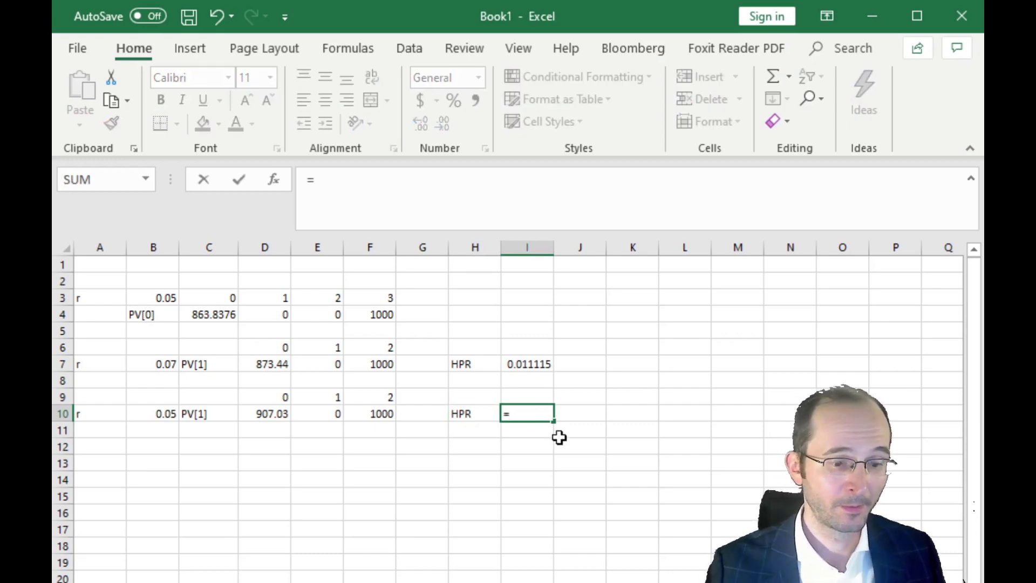
pyautogui.write('(')
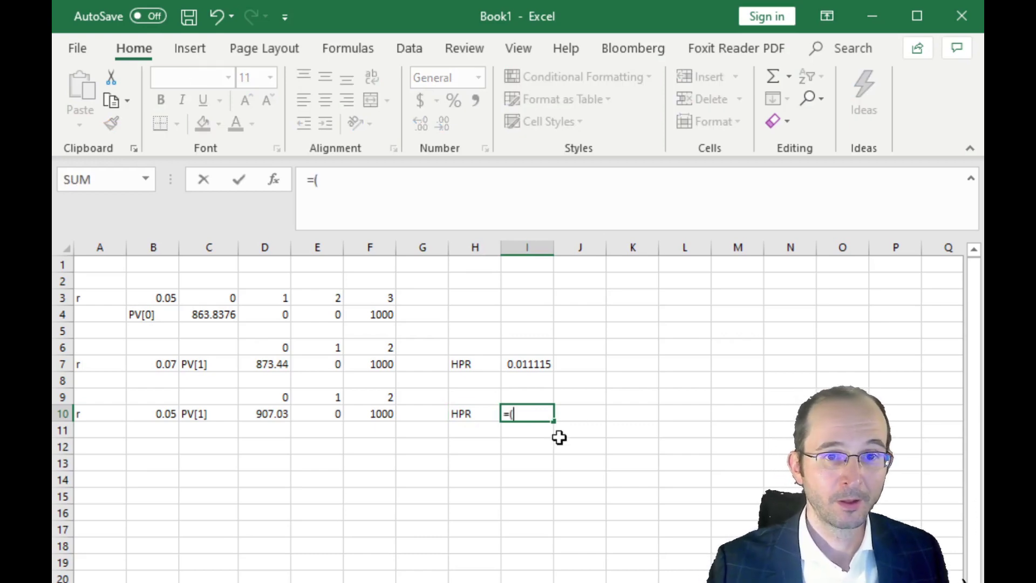
pyautogui.click(260, 412)
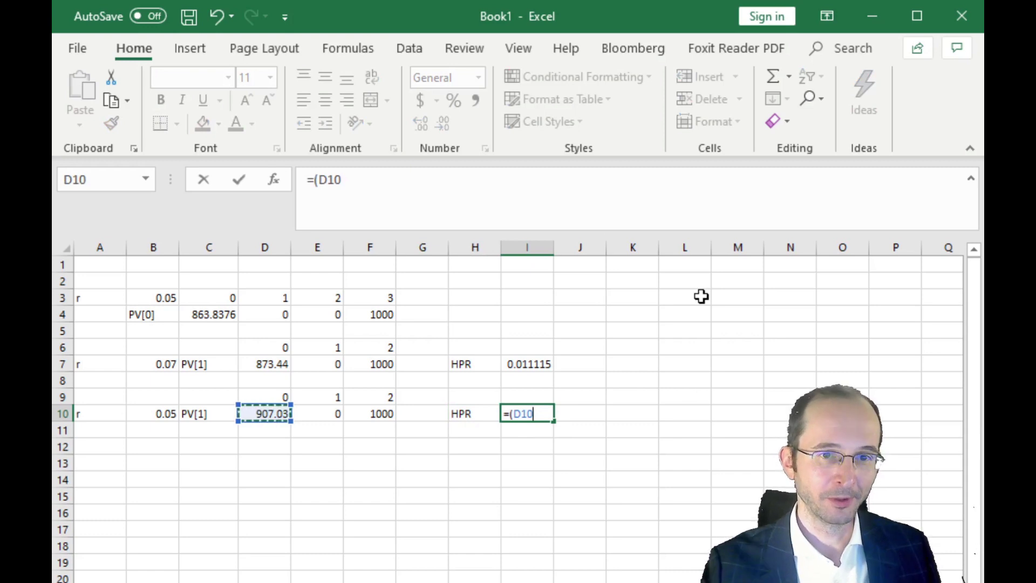
pyautogui.write('-')
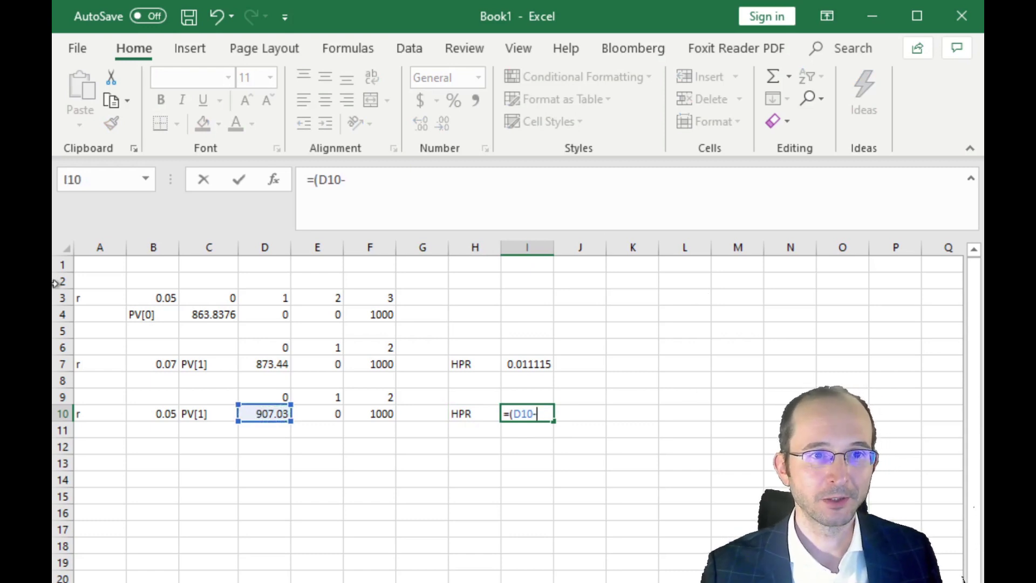
pyautogui.click(224, 316)
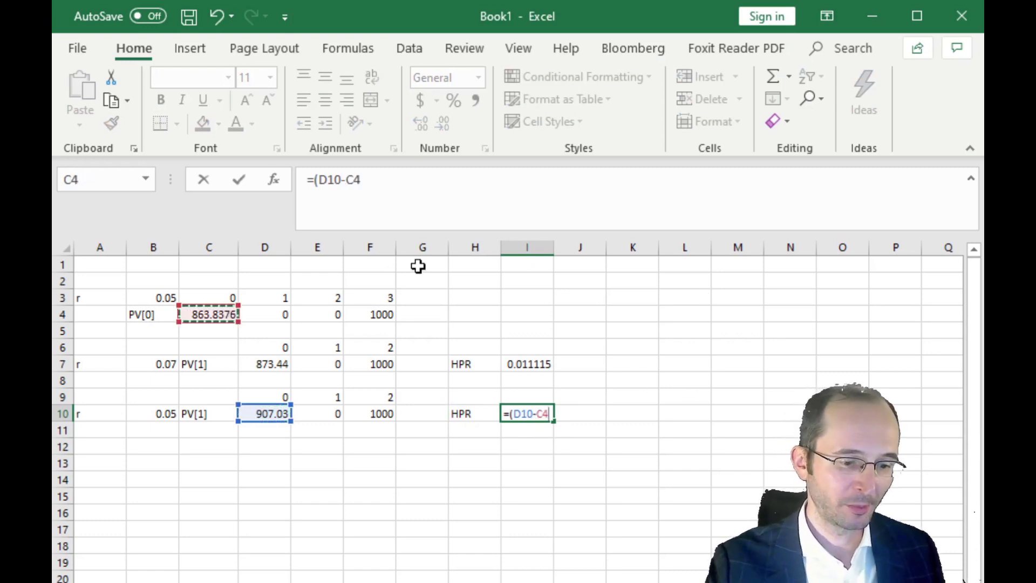
pyautogui.write(')/')
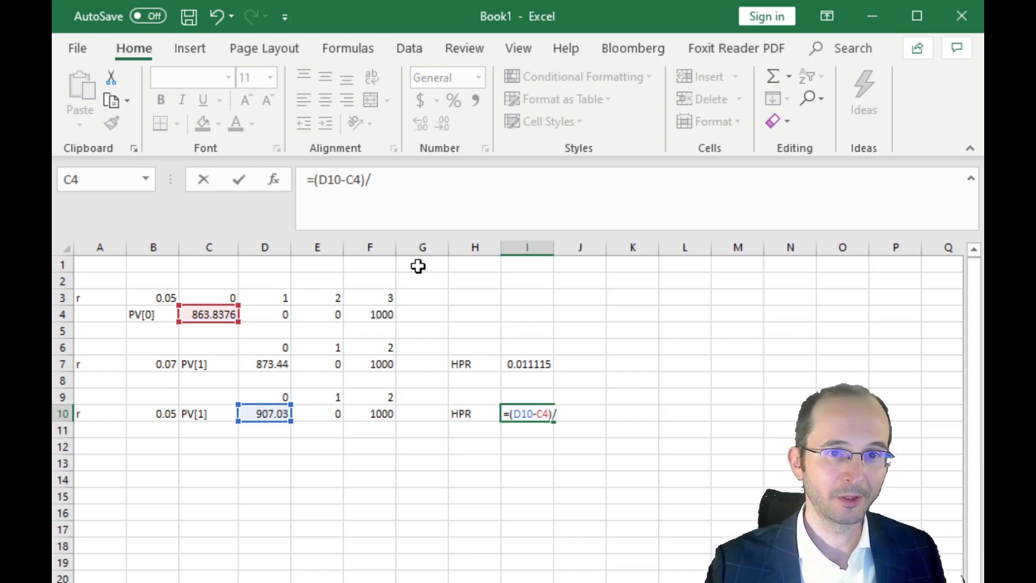
pyautogui.click(223, 313)
pyautogui.press('Return')
pyautogui.press('Left')
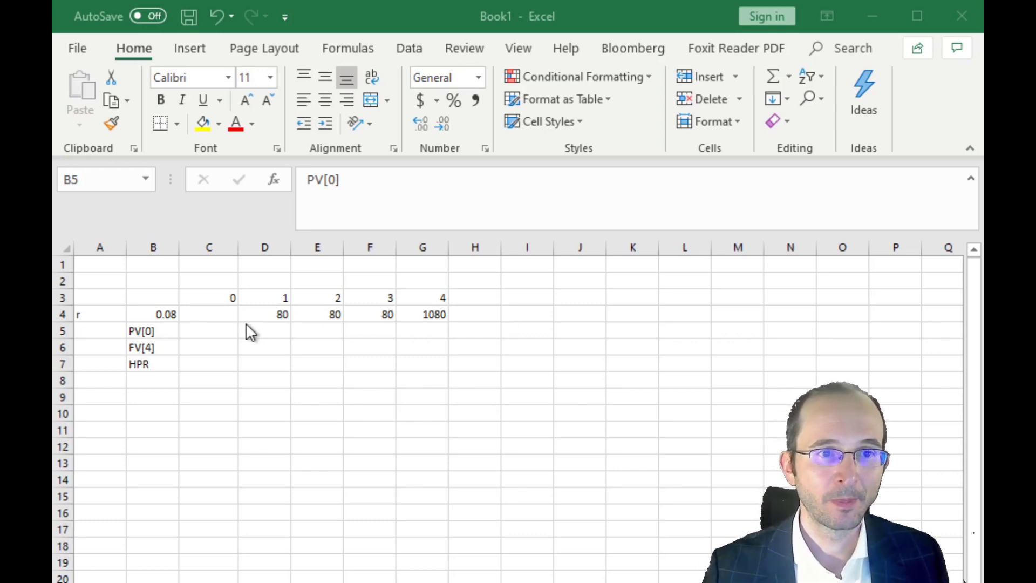
# Step: Enter =D4/(1+$B$4)^D3 in D5 and fill it across to G5
pyautogui.click(224, 329)
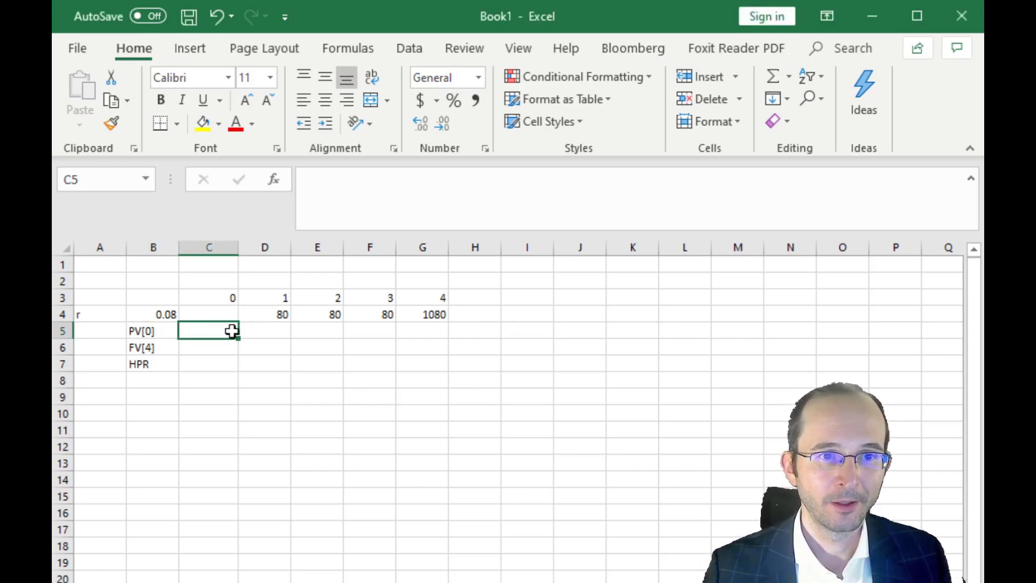
pyautogui.click(273, 328)
pyautogui.write('=')
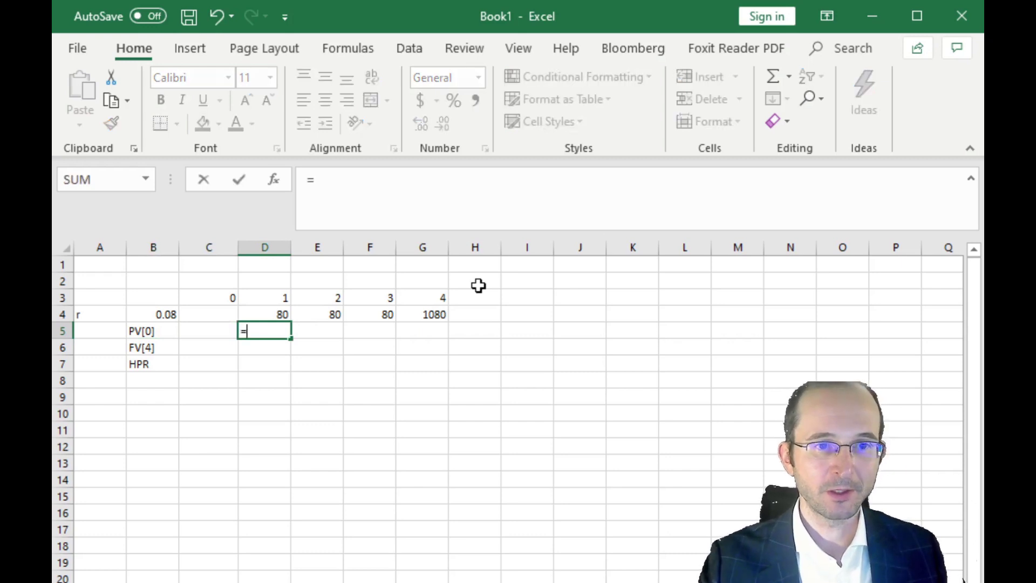
pyautogui.click(271, 315)
pyautogui.write('/')
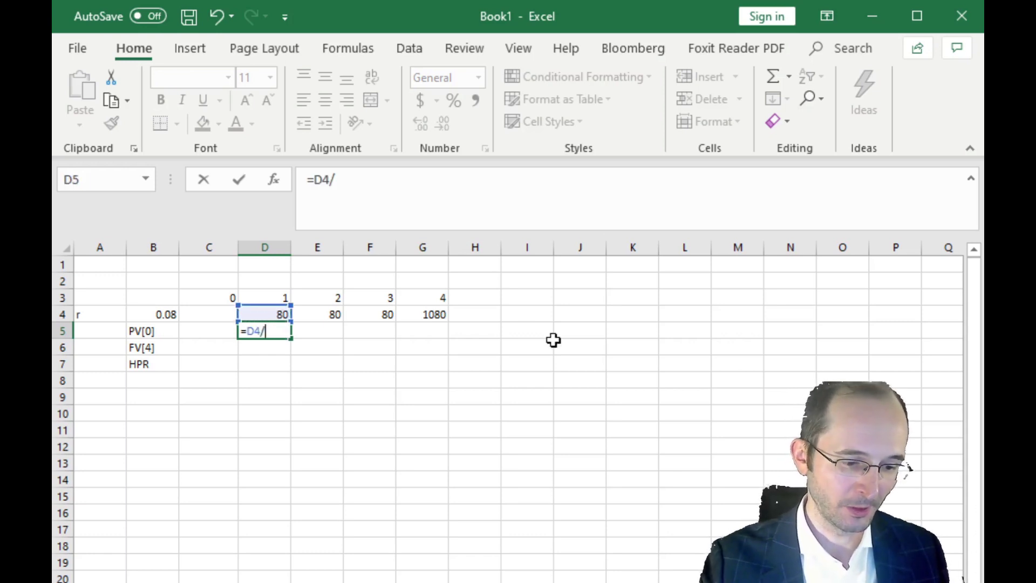
pyautogui.write('(1+')
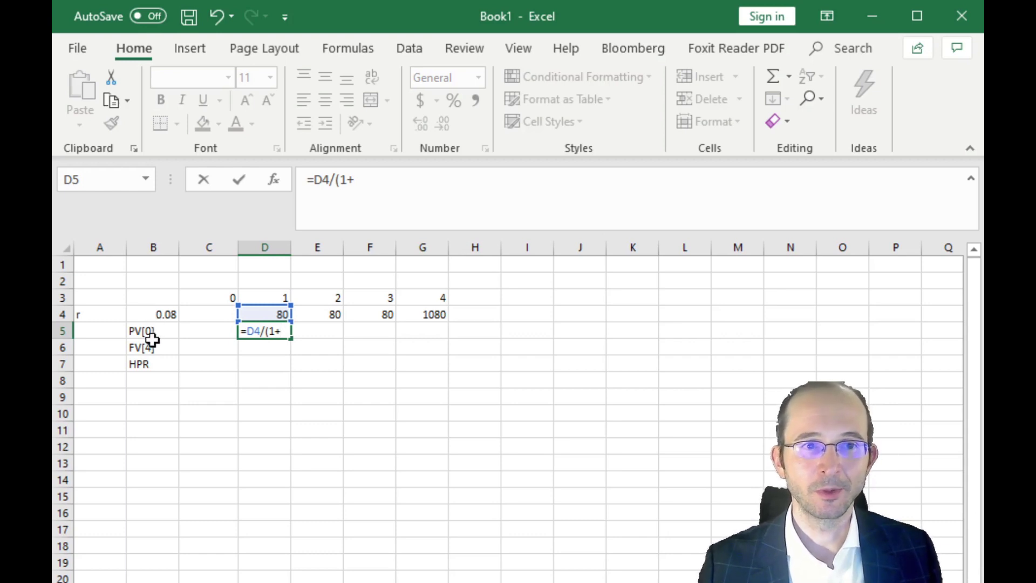
pyautogui.click(157, 313)
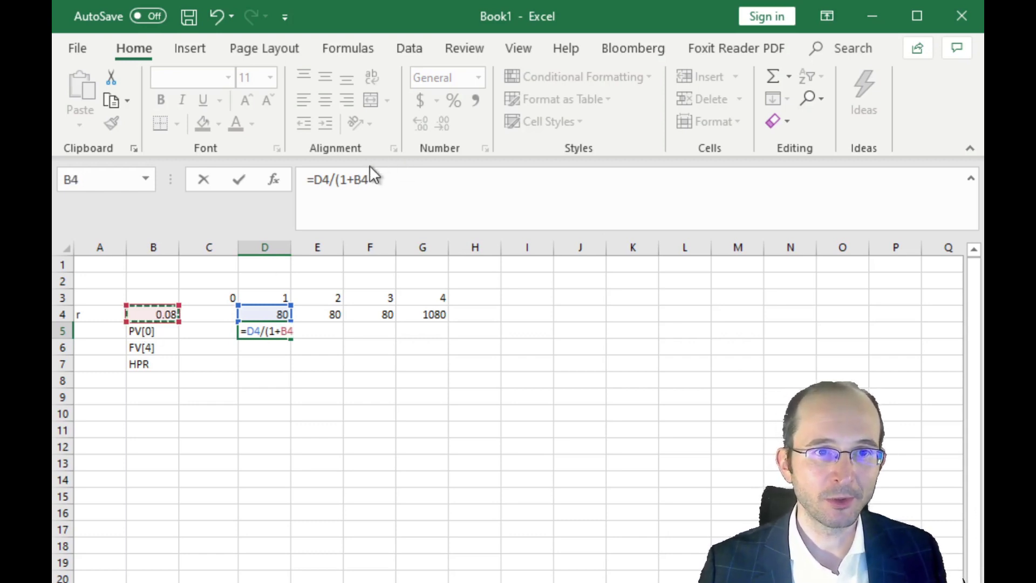
pyautogui.click(355, 179)
pyautogui.write('$')
pyautogui.press('Right')
pyautogui.write('$')
pyautogui.press('Right')
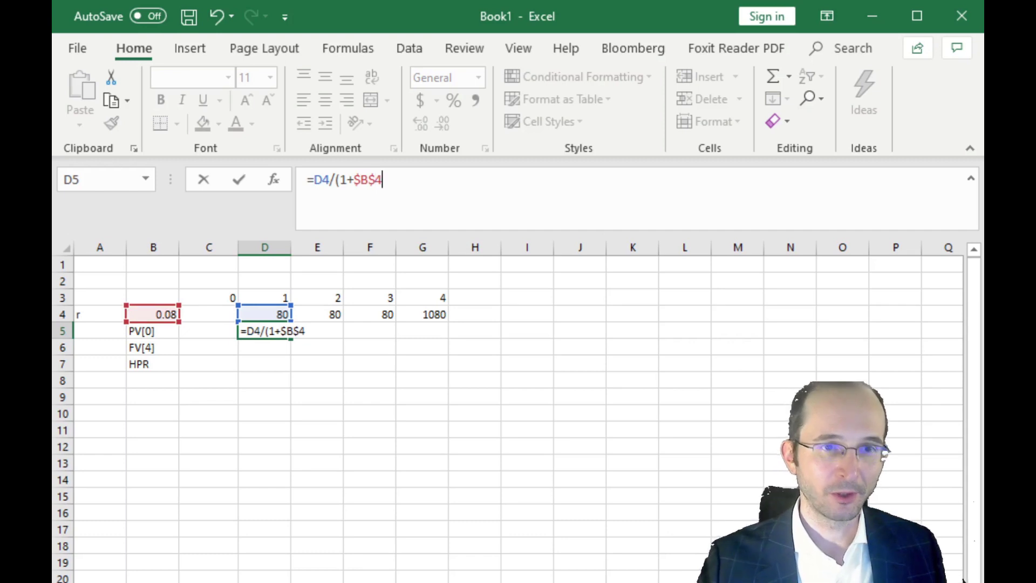
pyautogui.write(')^')
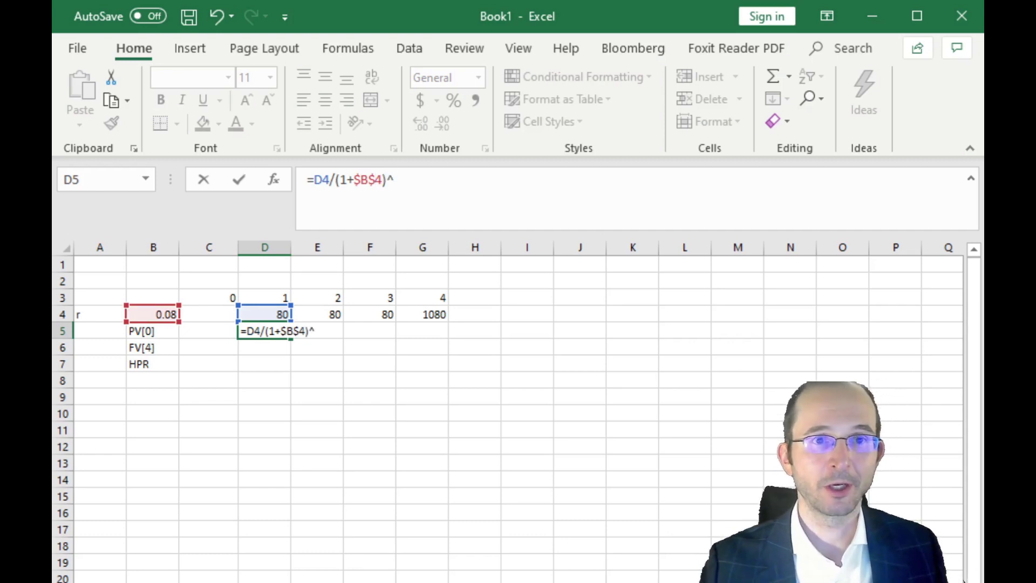
pyautogui.click(278, 297)
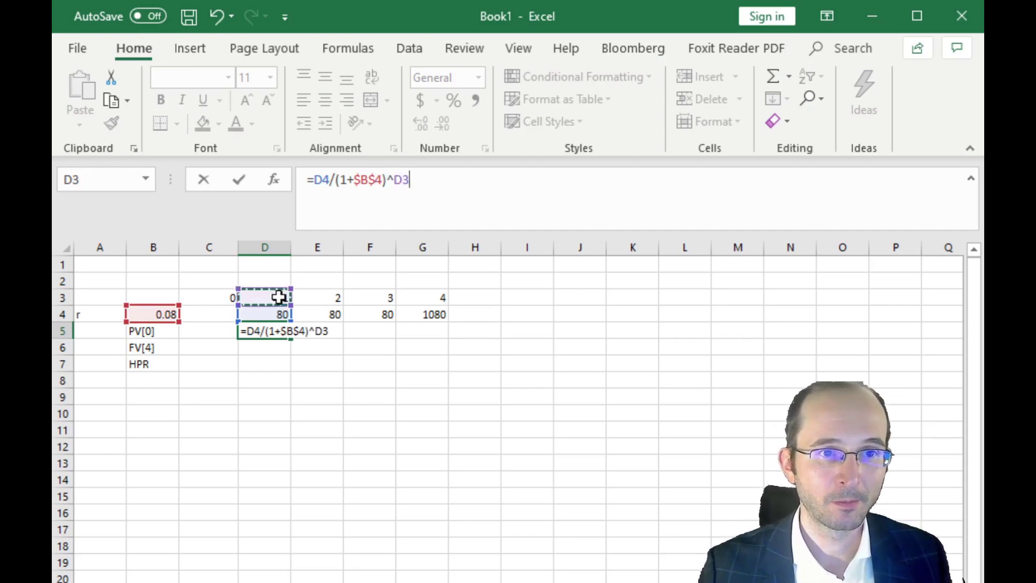
pyautogui.press('Return')
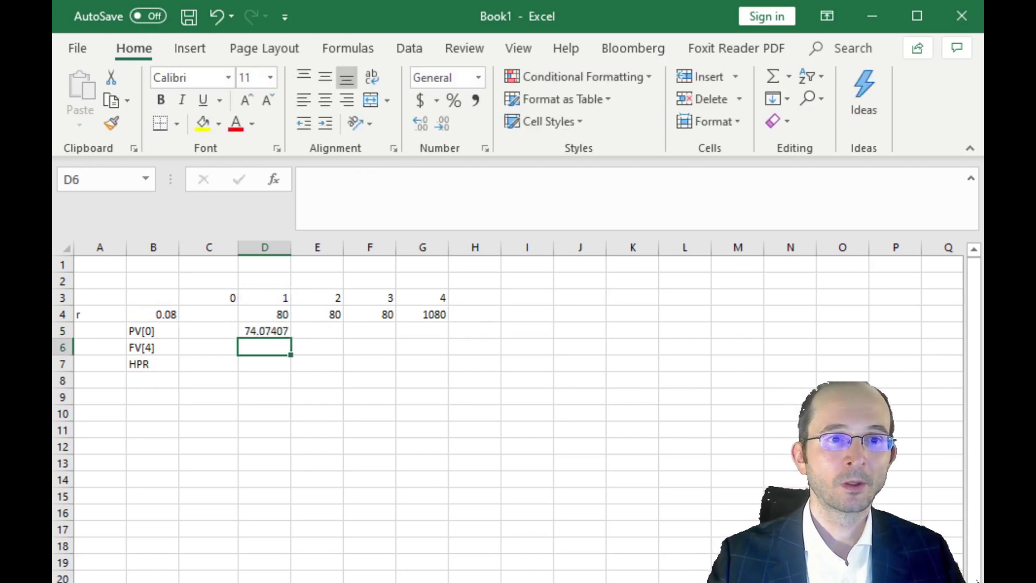
pyautogui.click(252, 332)
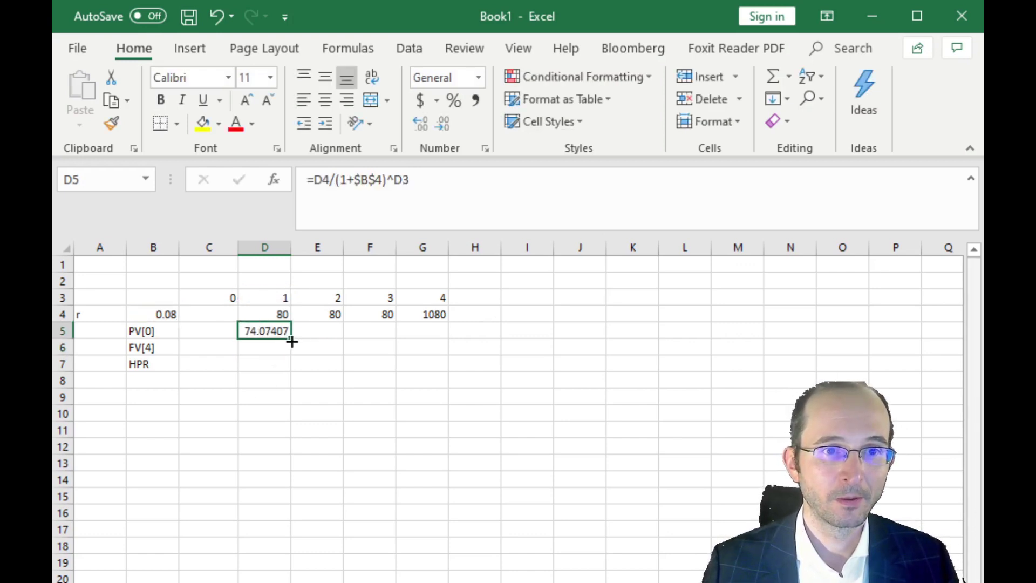
pyautogui.moveTo(290, 340); pyautogui.dragTo(465, 335)
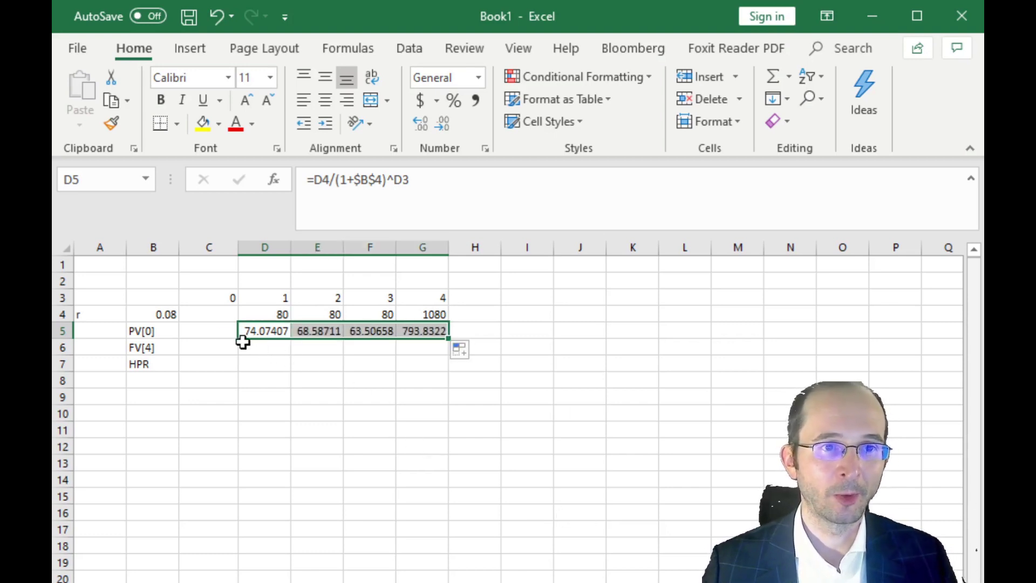
# Step: Sum D5:G5 in C5 to get a bond price of 1000
pyautogui.click(198, 331)
pyautogui.write('=sum(')
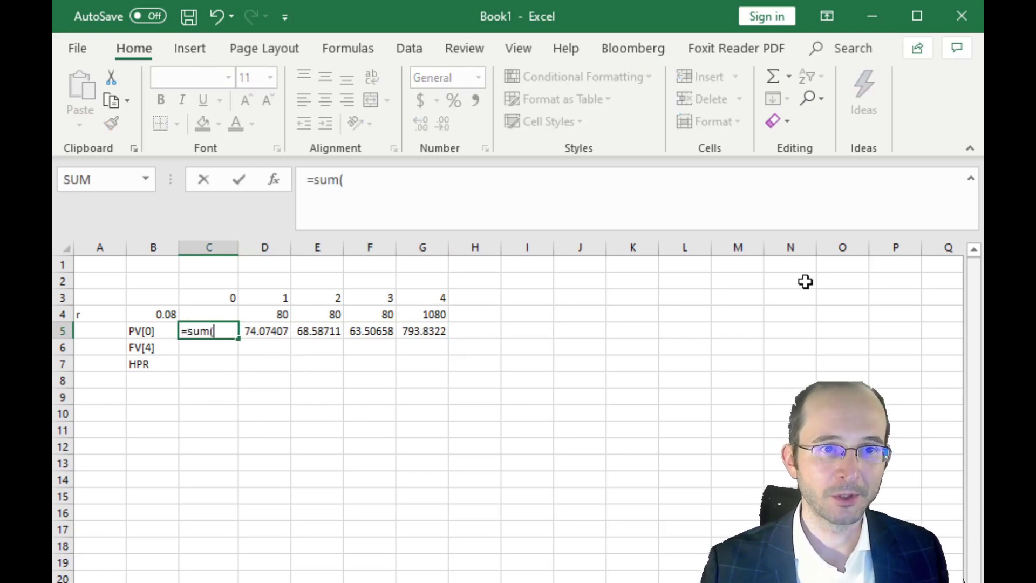
pyautogui.click(263, 317)
pyautogui.moveTo(263, 329); pyautogui.dragTo(430, 334)
pyautogui.write(')')
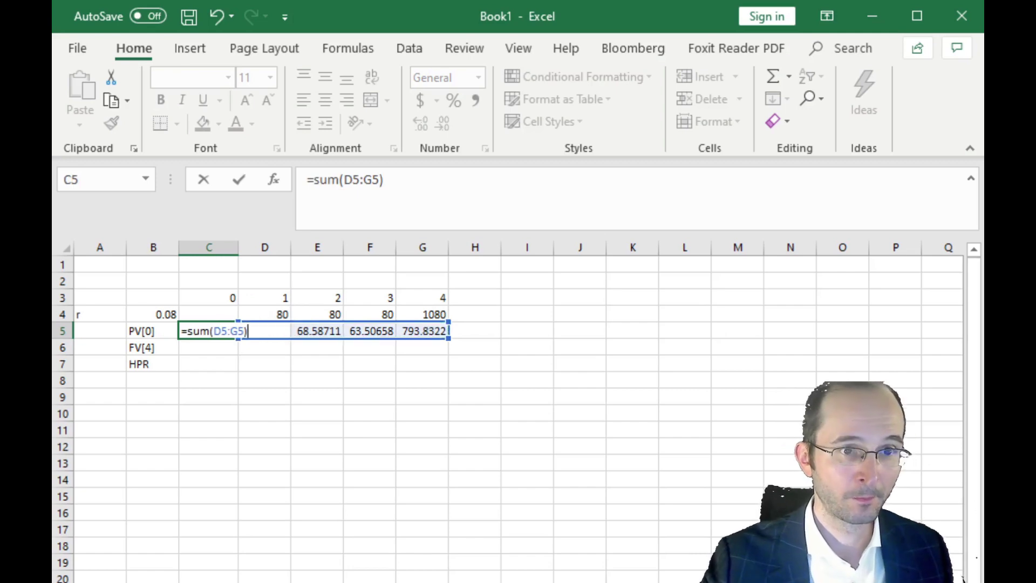
pyautogui.press('Return')
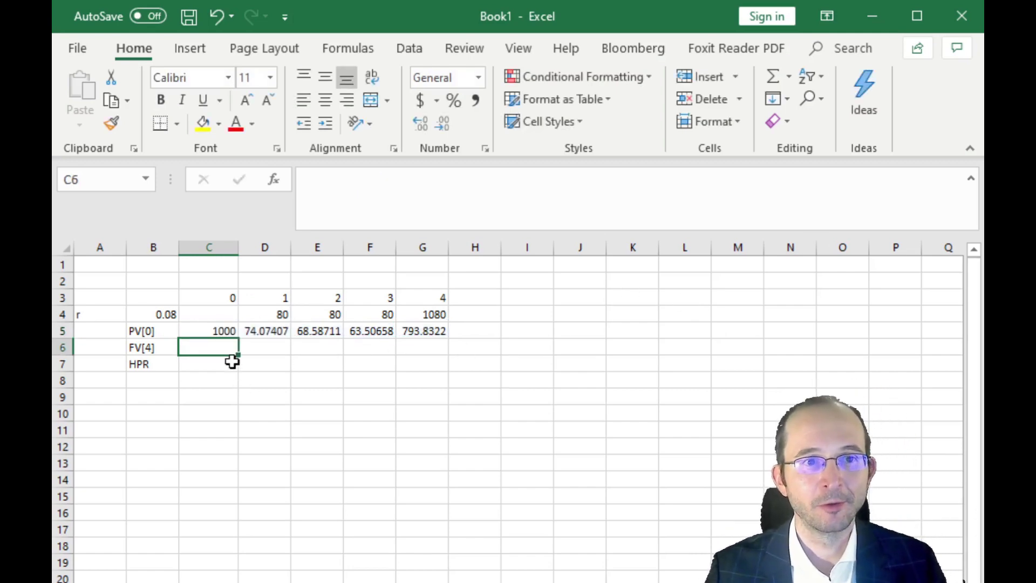
pyautogui.click(214, 331)
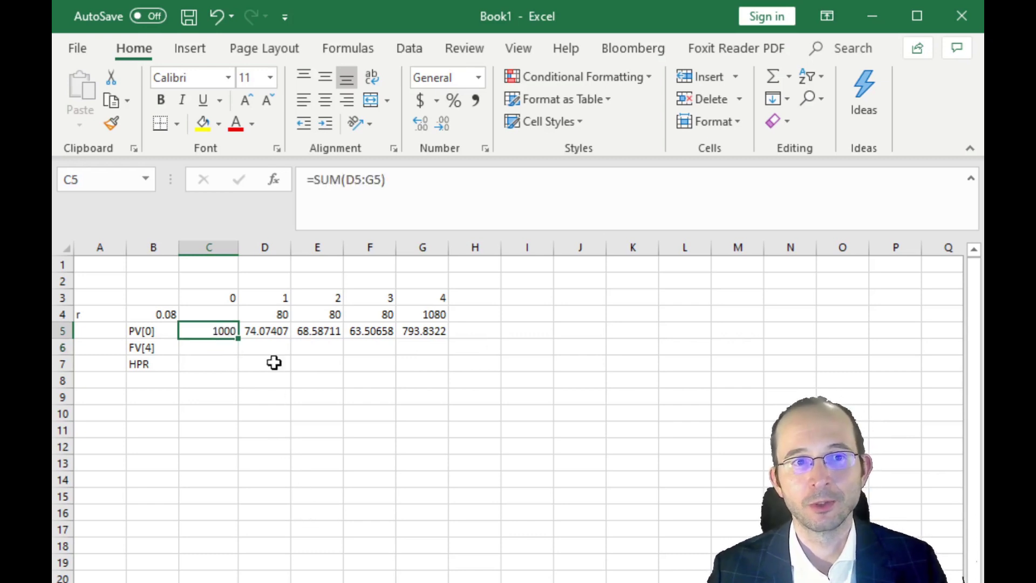
pyautogui.click(274, 313)
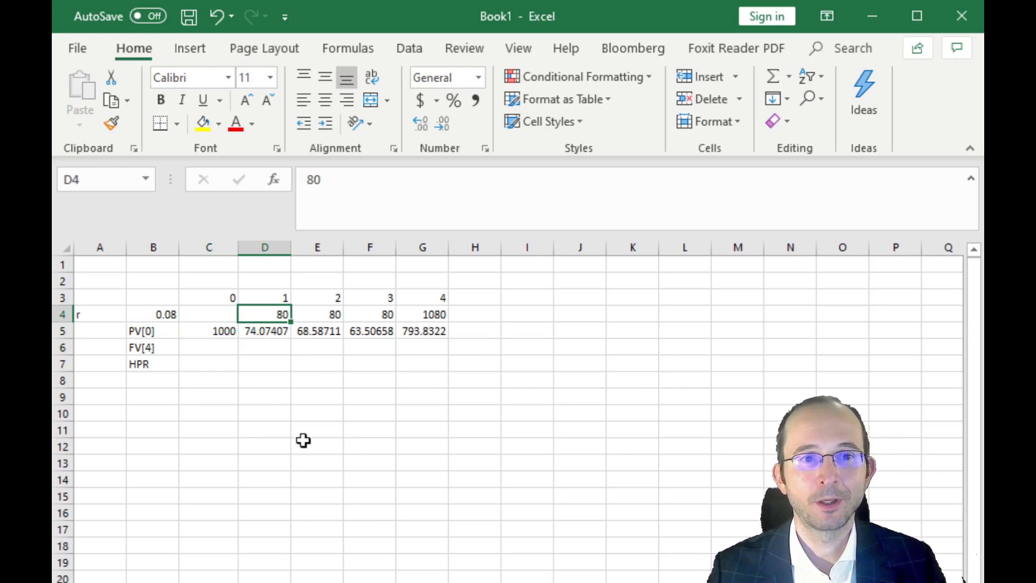
pyautogui.click(148, 315)
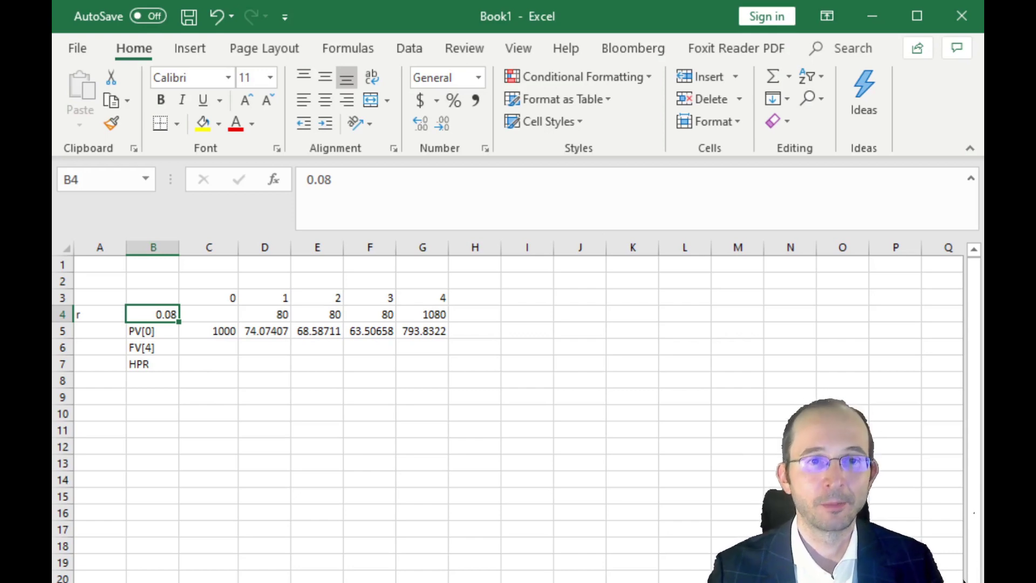
pyautogui.click(200, 343)
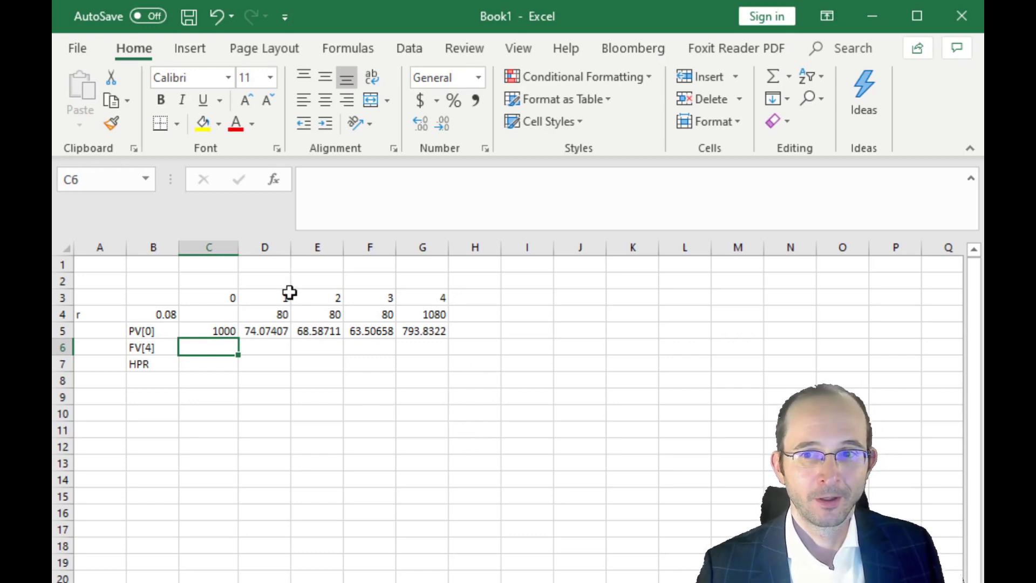
# Step: Enter =D4*(1+$B$4)^(4-D3) in D6, compounding the 80 coupon to 100.777
pyautogui.click(268, 348)
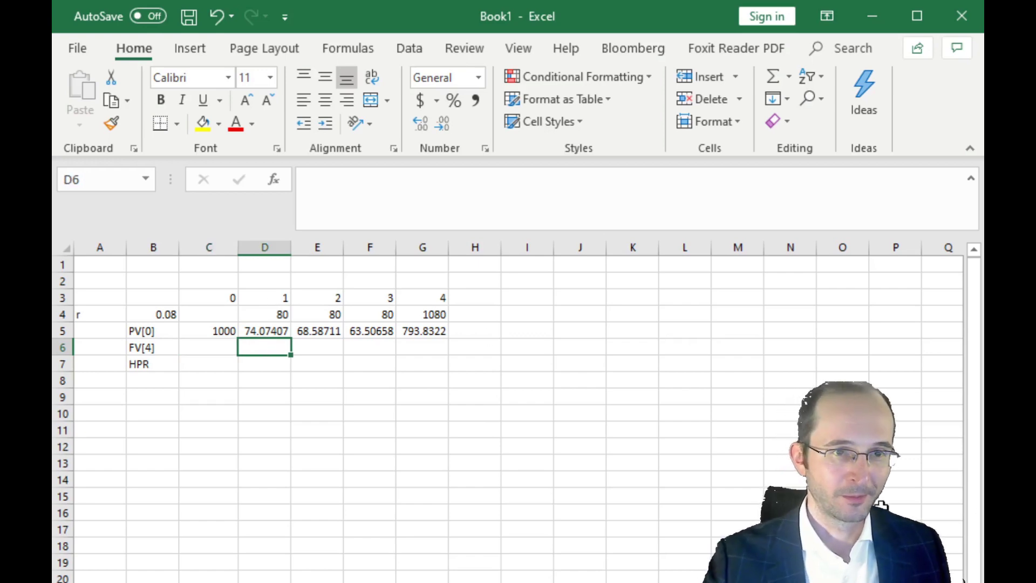
pyautogui.write('=')
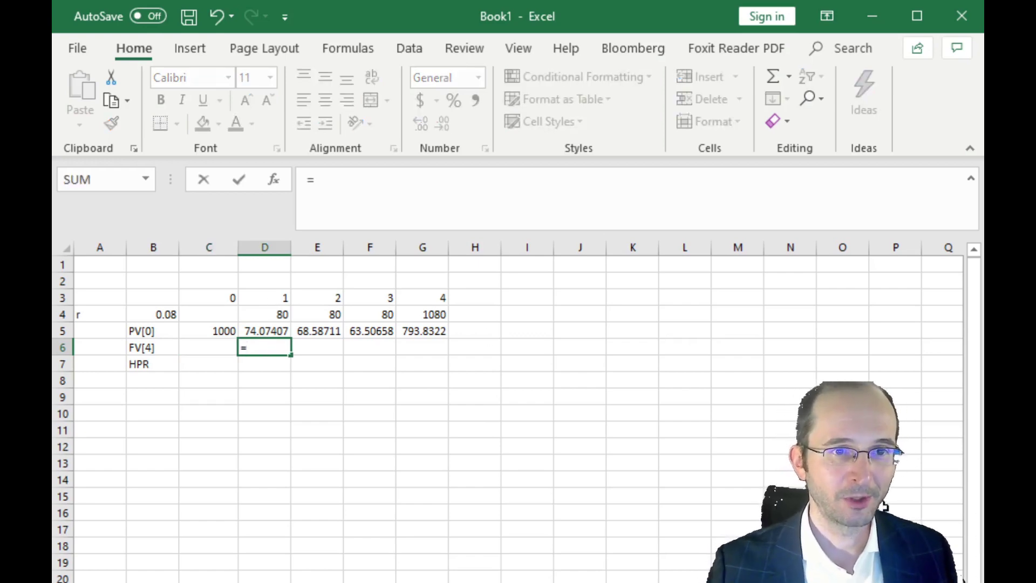
pyautogui.click(270, 313)
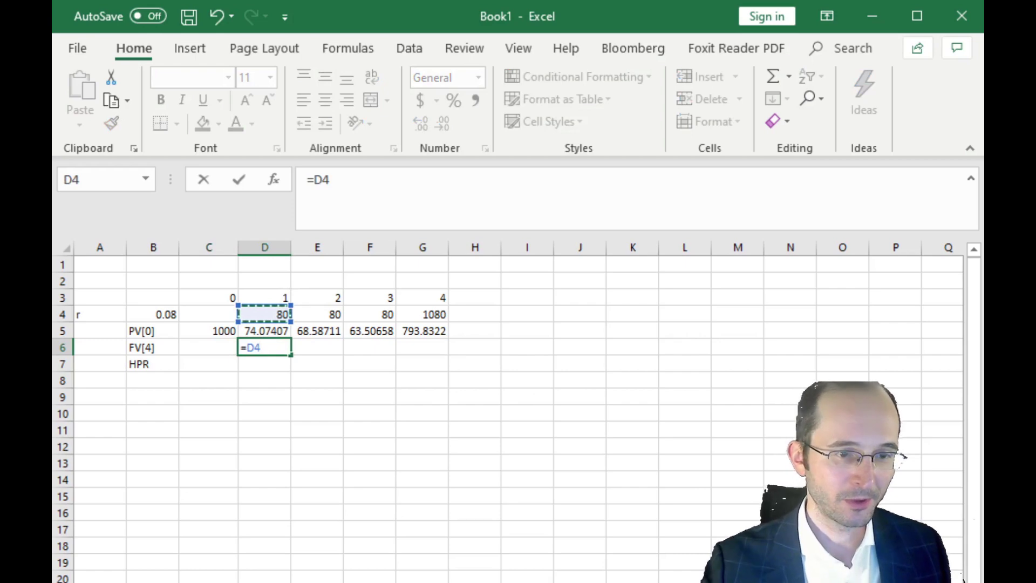
pyautogui.write('*(1')
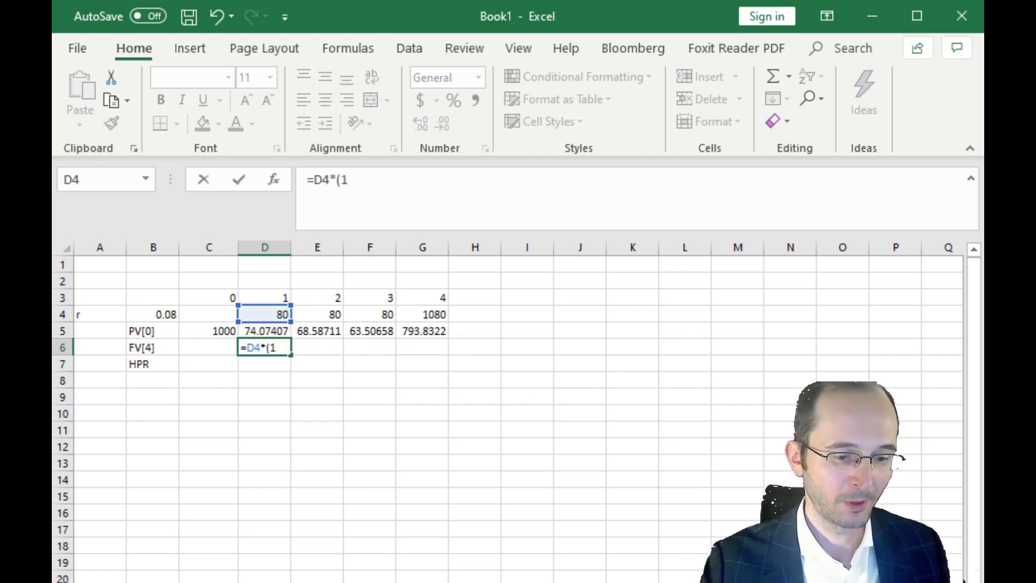
pyautogui.write('+')
pyautogui.click(156, 313)
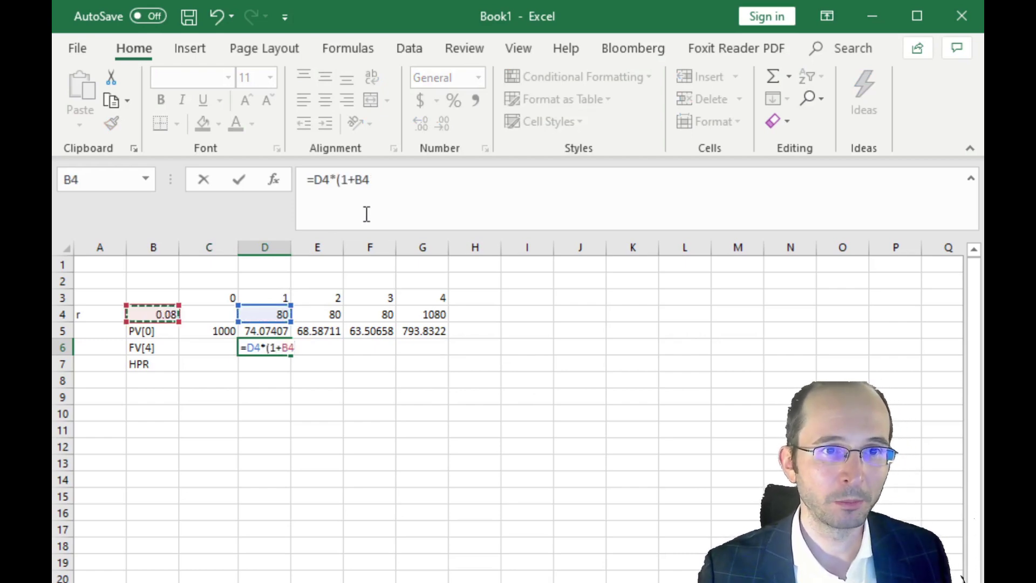
pyautogui.click(355, 180)
pyautogui.write('$')
pyautogui.press('Right')
pyautogui.write('$')
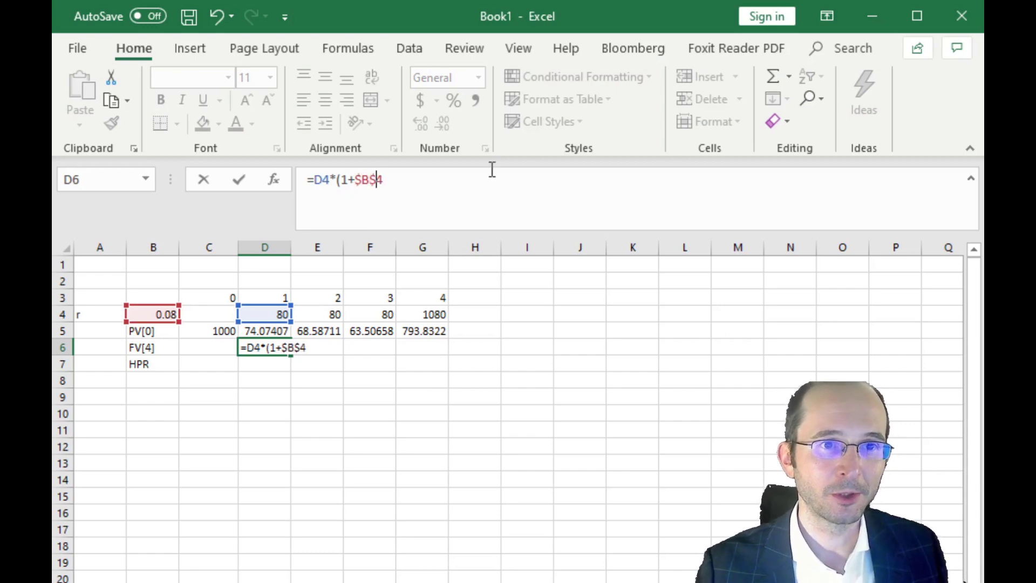
pyautogui.press('Right')
pyautogui.write(')^')
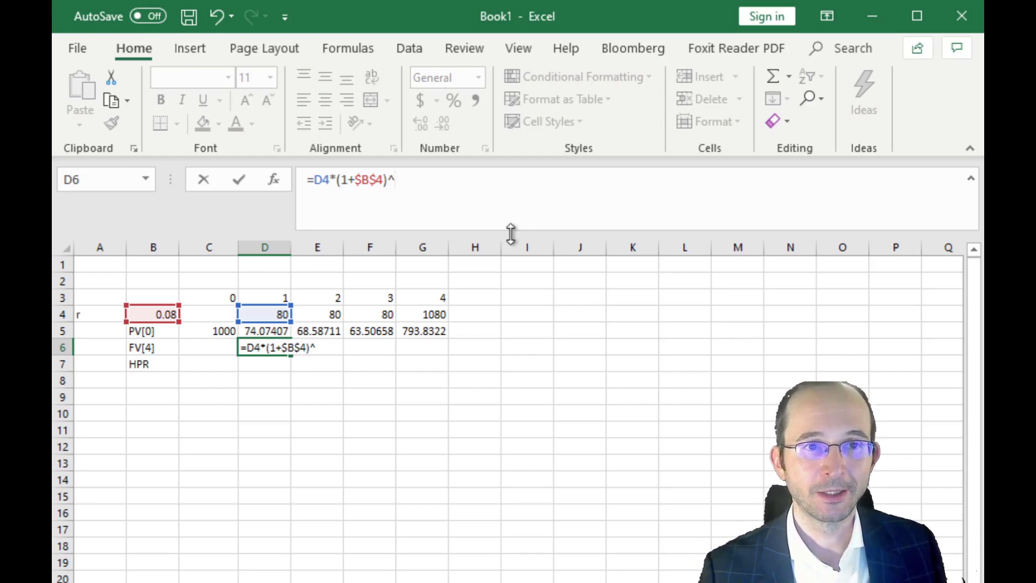
pyautogui.write('(')
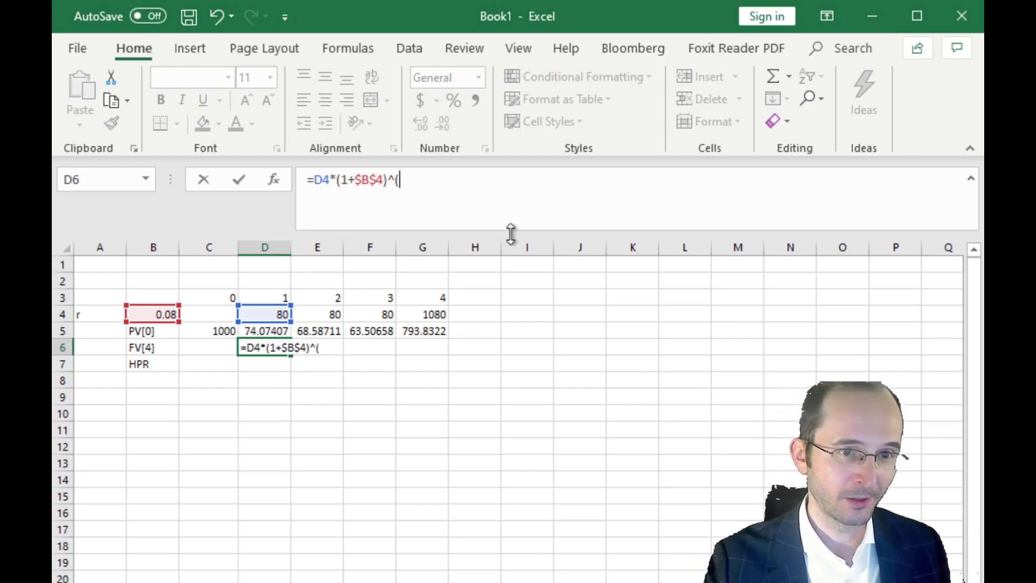
pyautogui.write('4-')
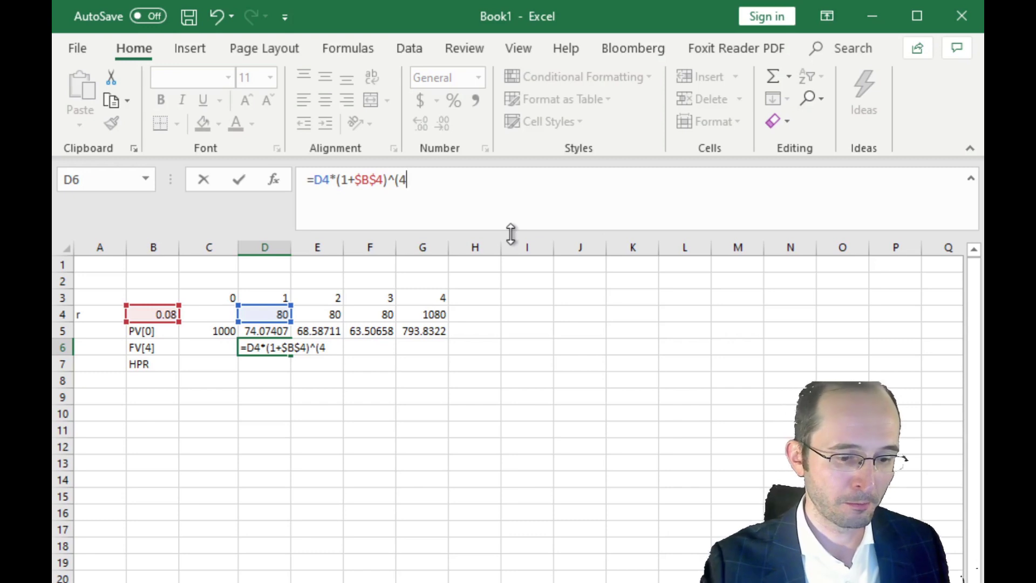
pyautogui.click(274, 297)
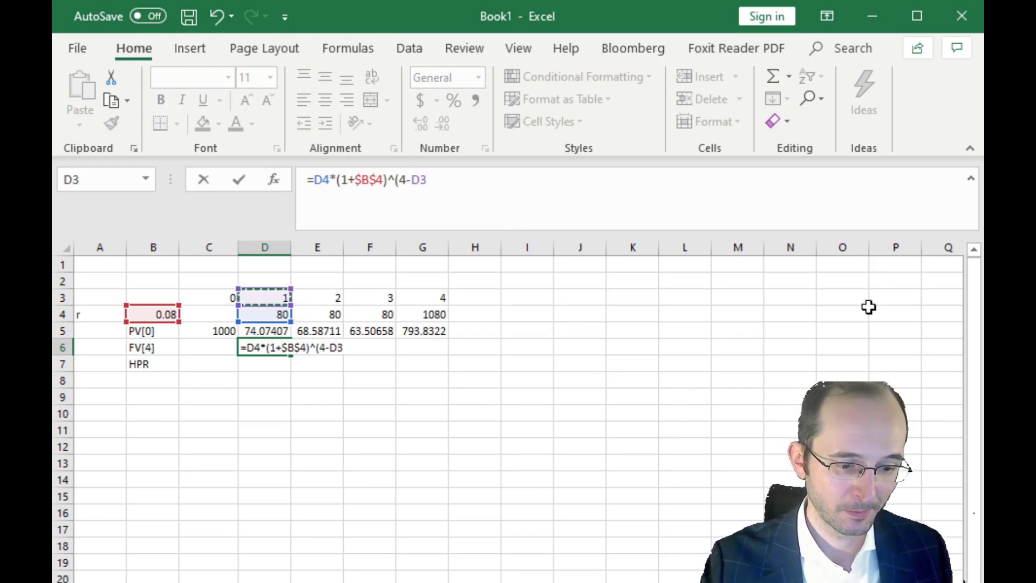
pyautogui.write(')')
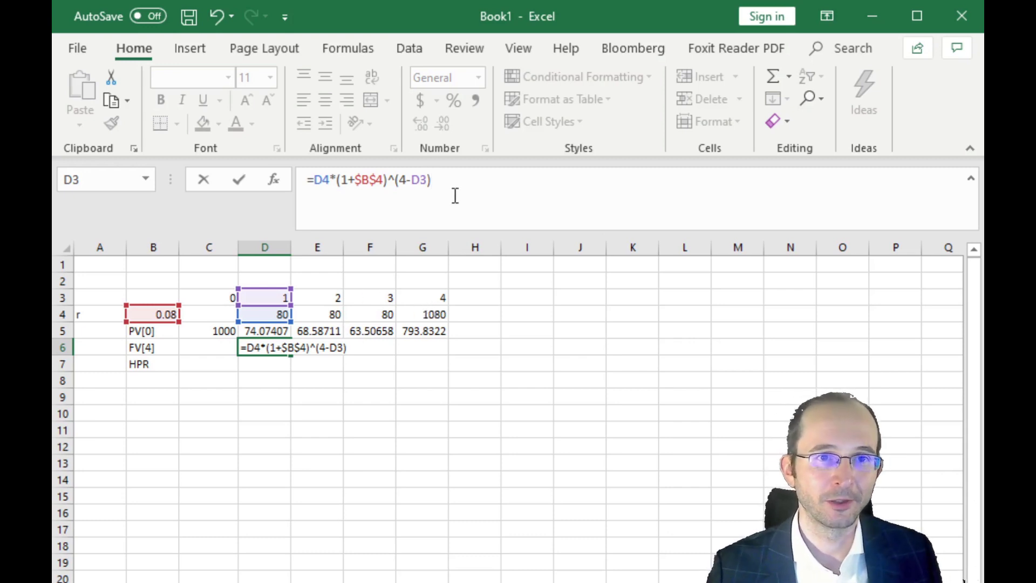
pyautogui.press('Return')
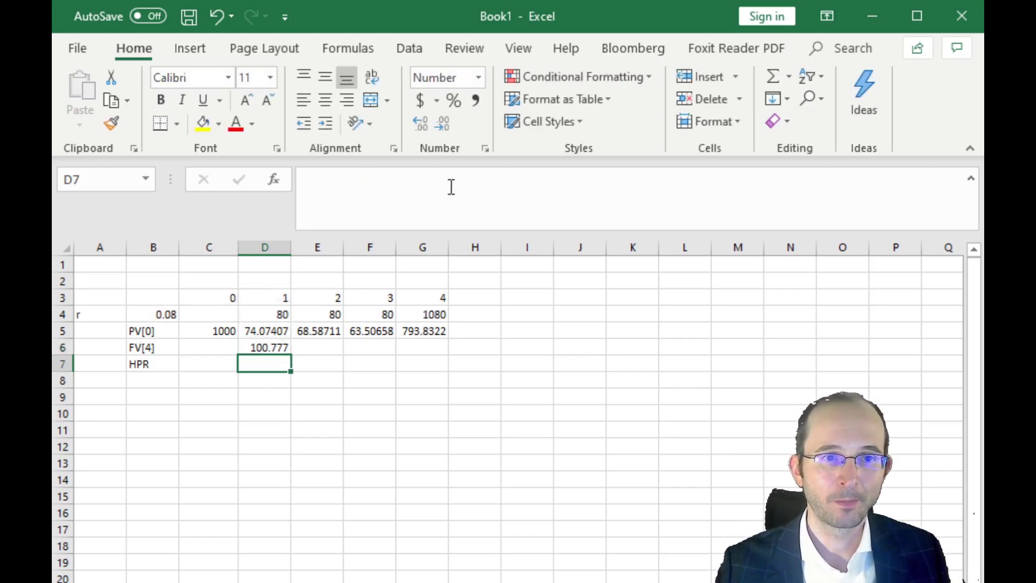
# Step: Fill the D6 formula across to G6 and total D6:G6 in C6 as 1360.489
pyautogui.click(281, 350)
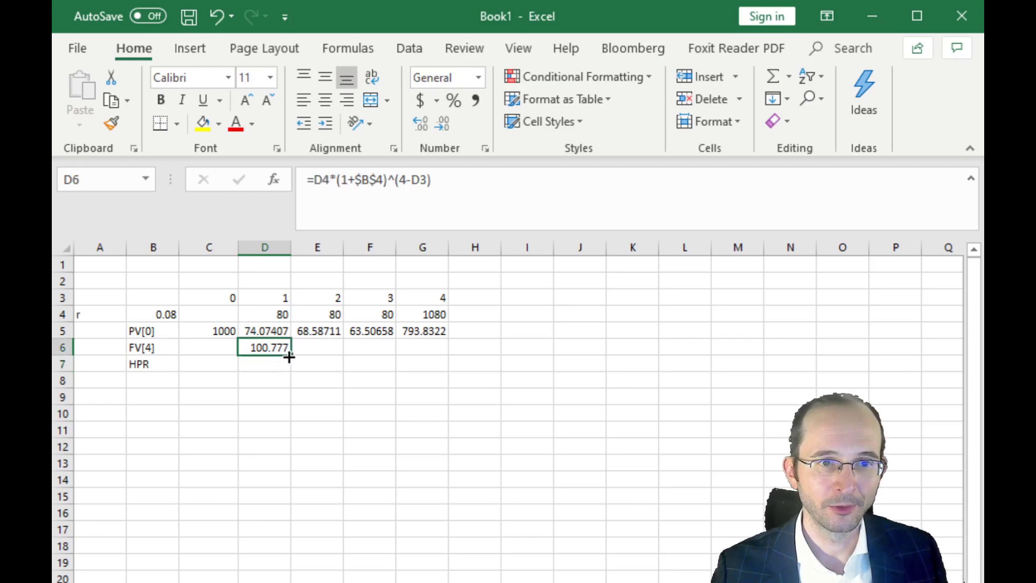
pyautogui.moveTo(289, 356); pyautogui.dragTo(449, 348)
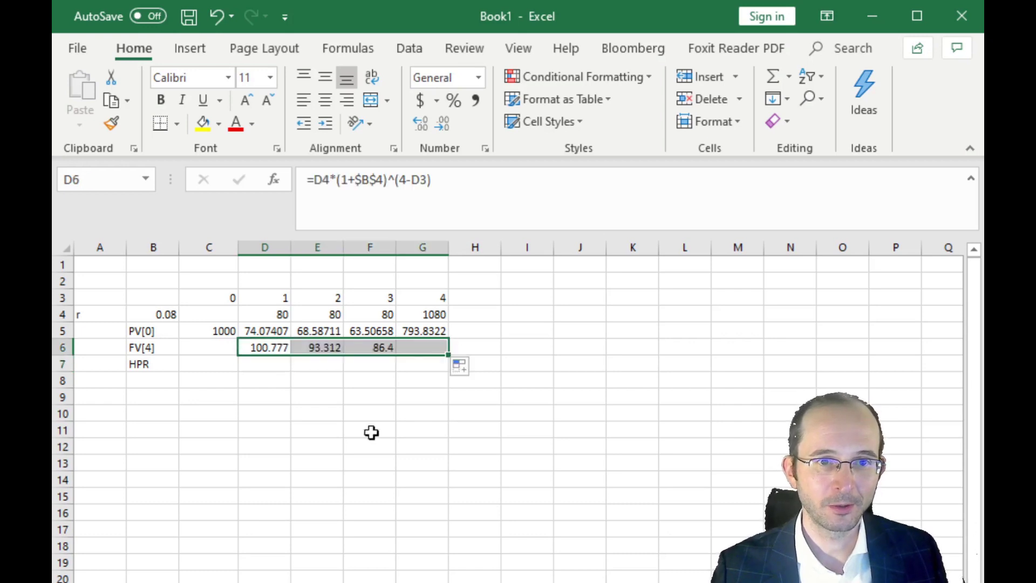
pyautogui.click(211, 345)
pyautogui.write('=sum(')
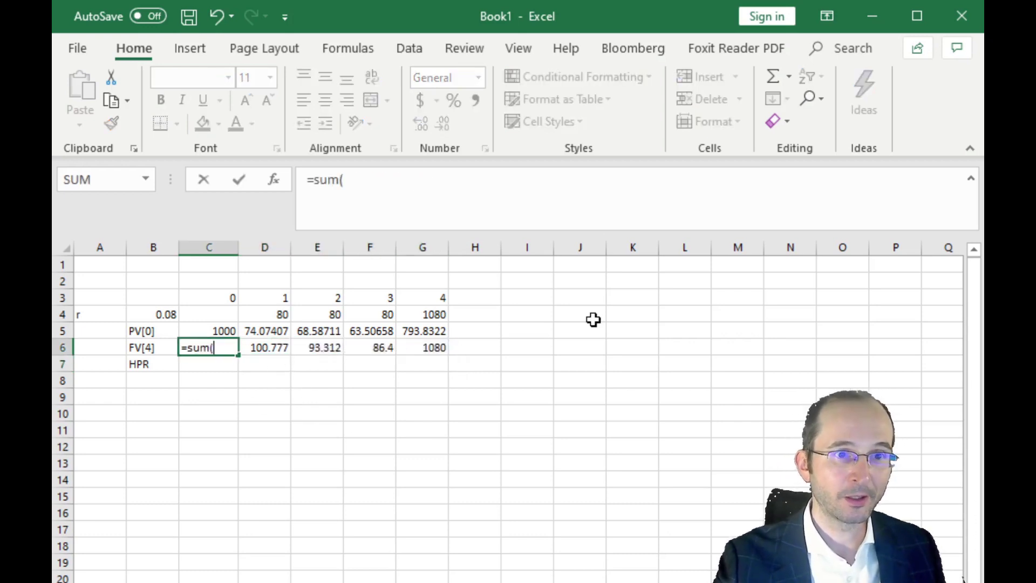
pyautogui.moveTo(257, 348); pyautogui.dragTo(434, 339)
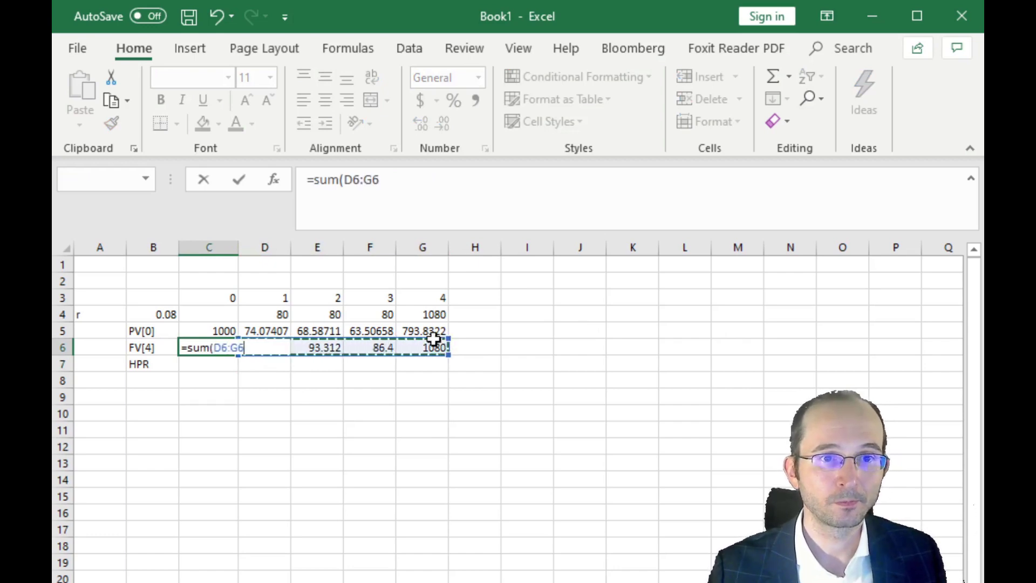
pyautogui.press('Return')
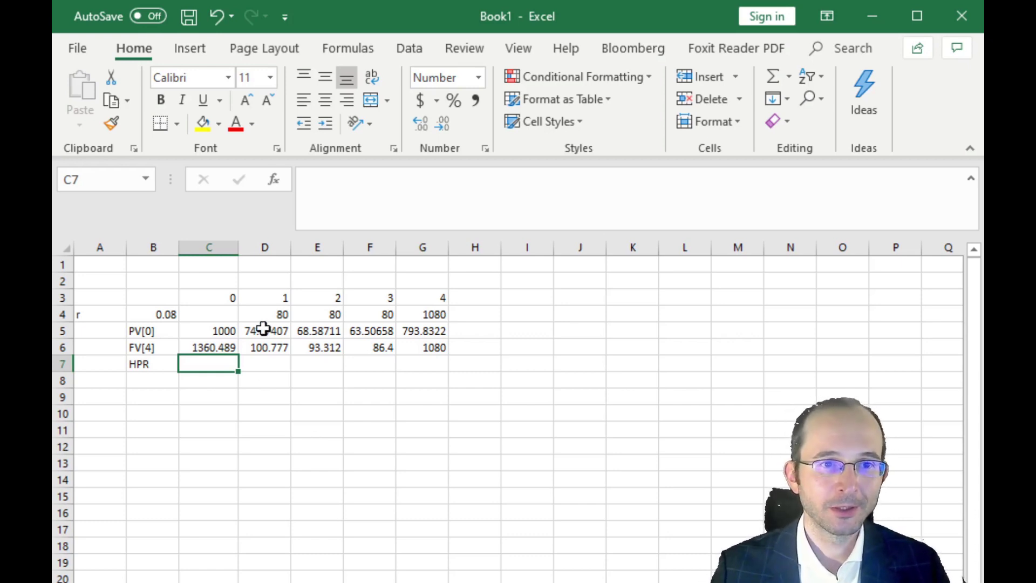
pyautogui.moveTo(273, 347); pyautogui.dragTo(426, 347)
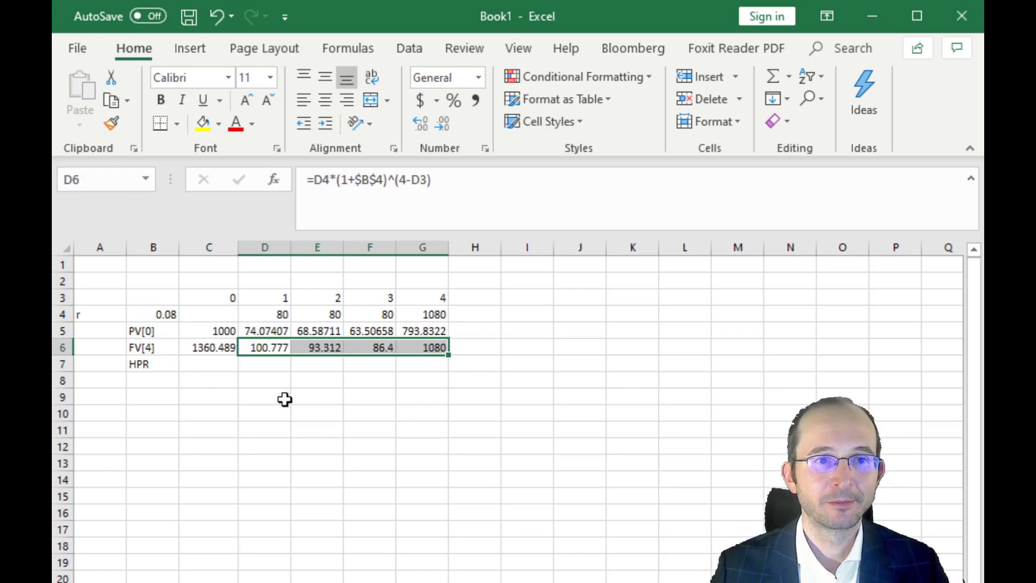
pyautogui.click(208, 348)
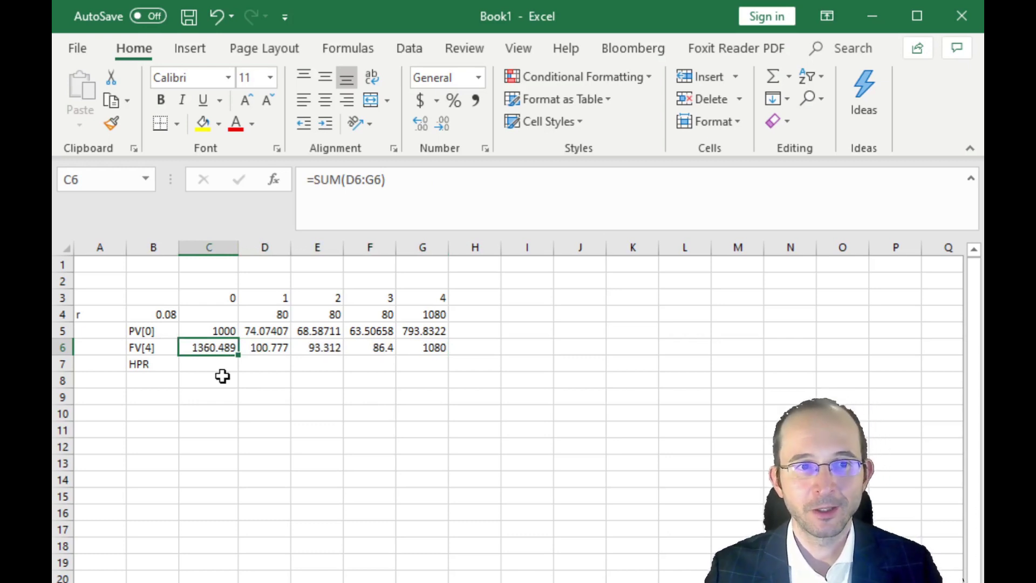
# Step: Enter =C6/C5-1 in C7 for an HPR of 0.3605
pyautogui.click(214, 366)
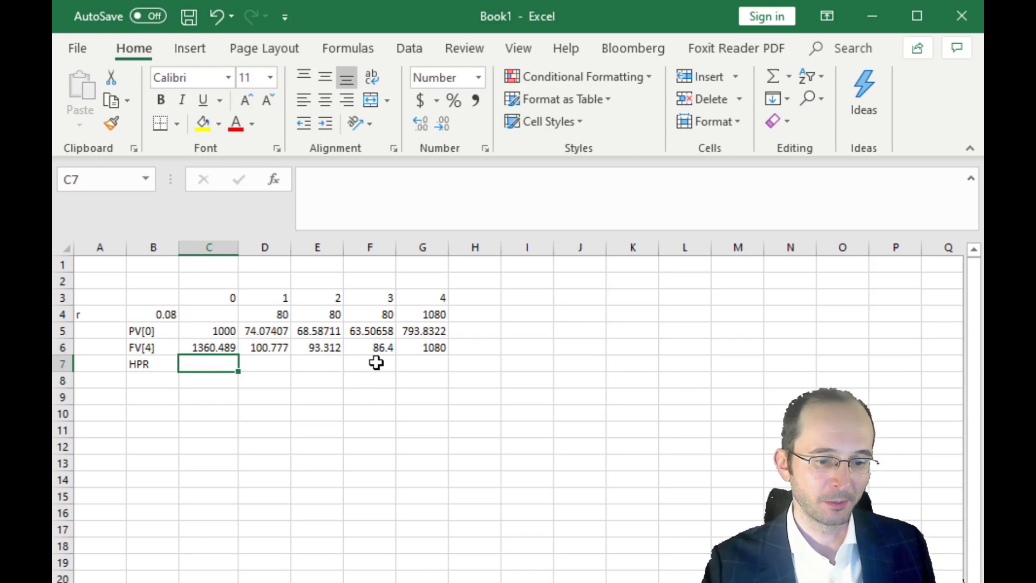
pyautogui.write('=')
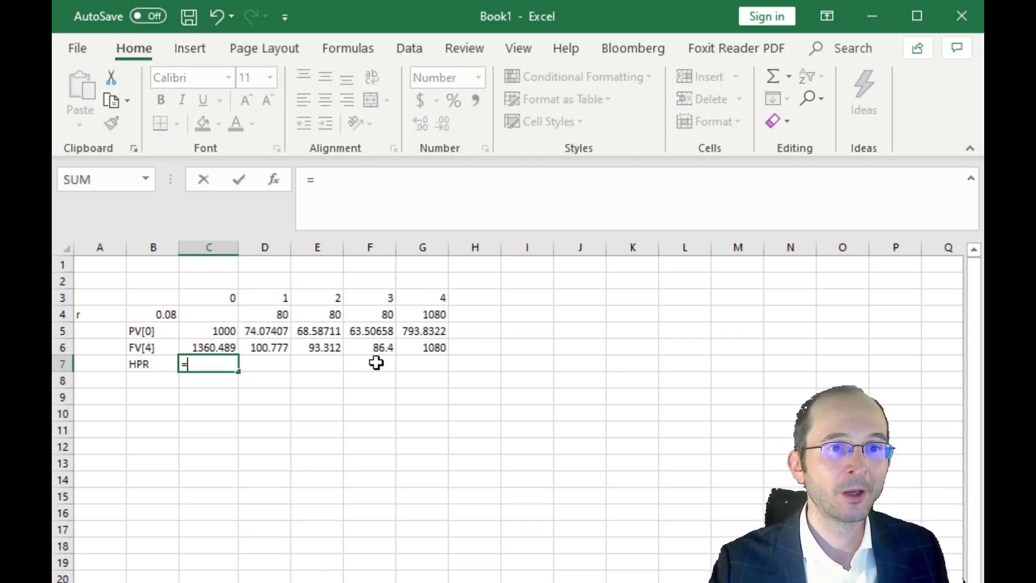
pyautogui.click(197, 344)
pyautogui.write('/')
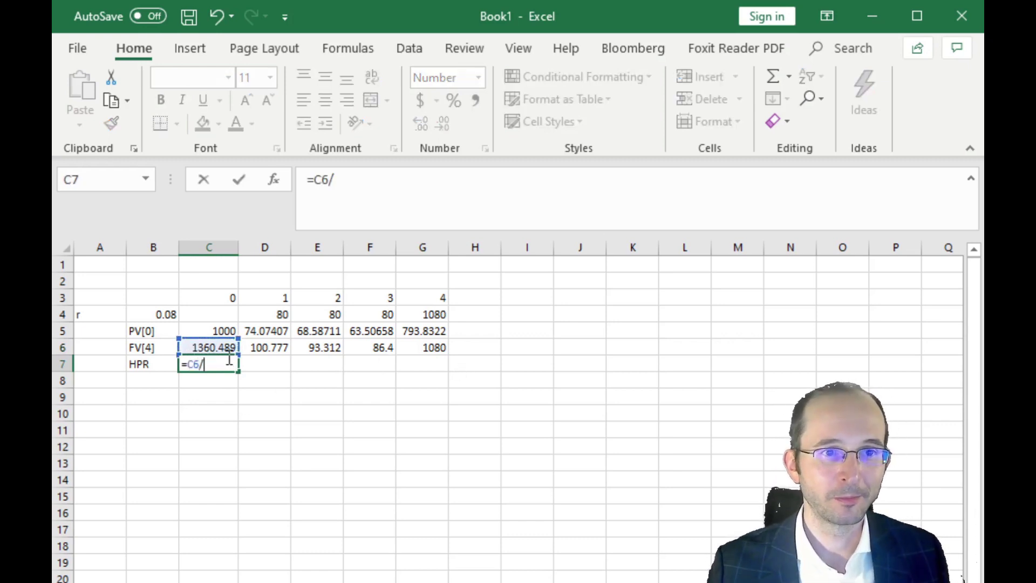
pyautogui.click(219, 331)
pyautogui.write('-1')
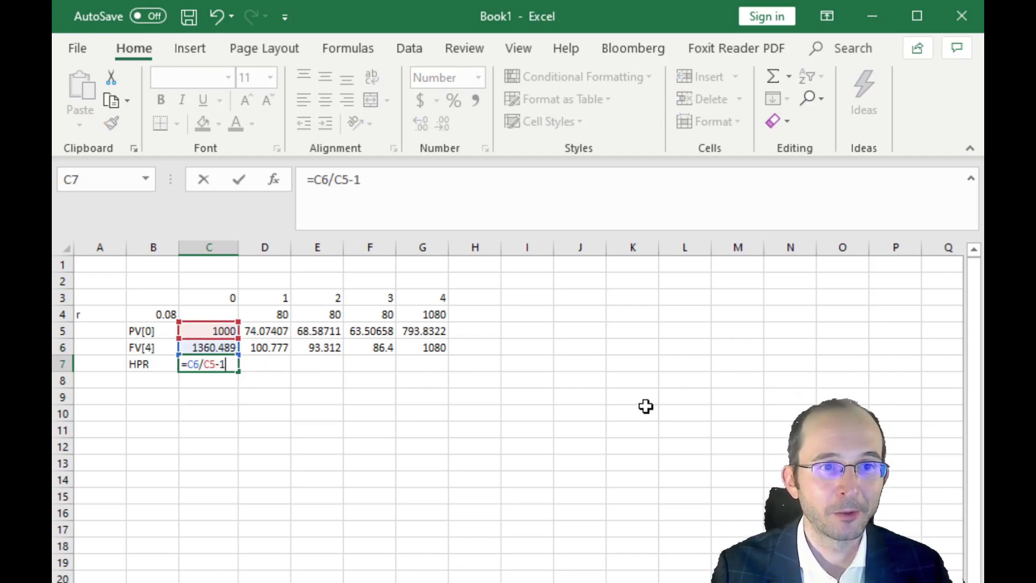
pyautogui.press('Return')
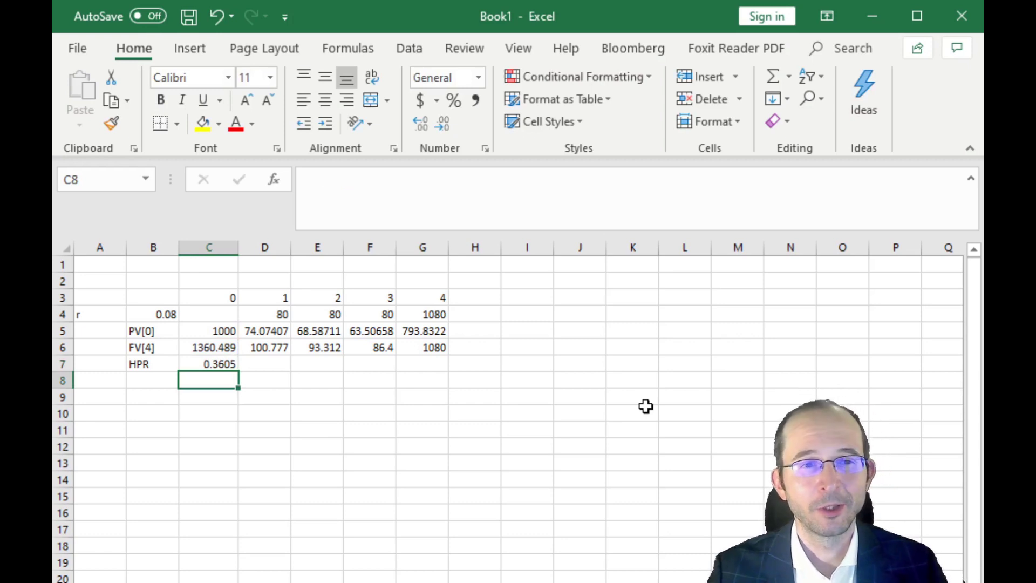
pyautogui.click(225, 362)
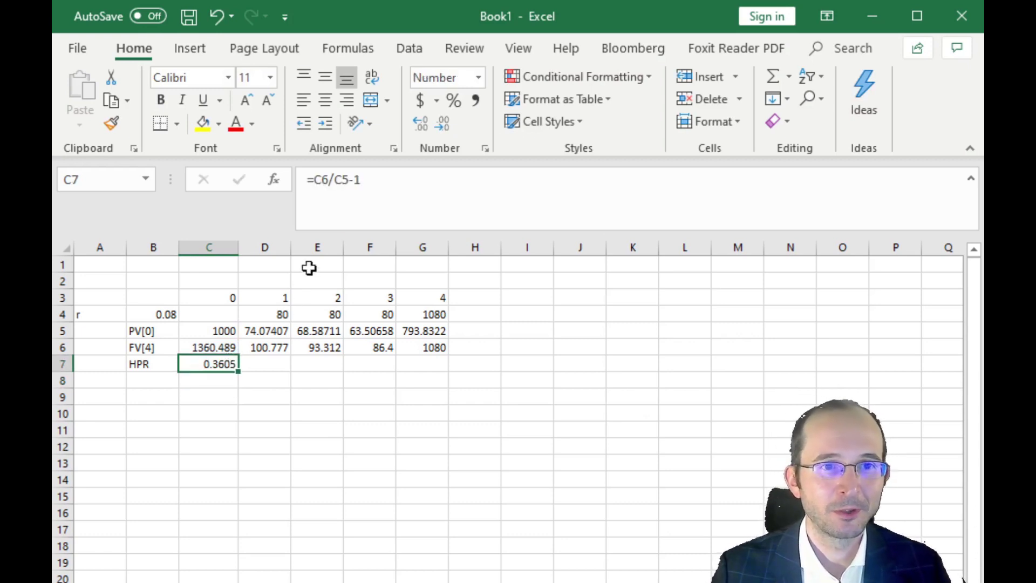
# Step: Wrap C6/C5 in brackets and raise it to ^(1/4) so C7 reads =(C6/C5)^(1/4)-1 (0.0800)
pyautogui.click(318, 178)
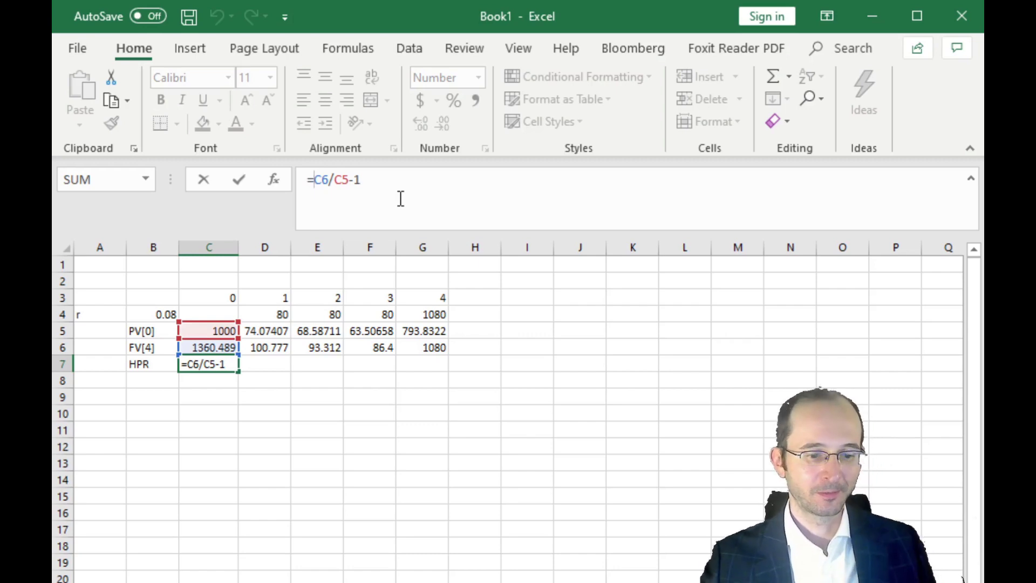
pyautogui.write('(')
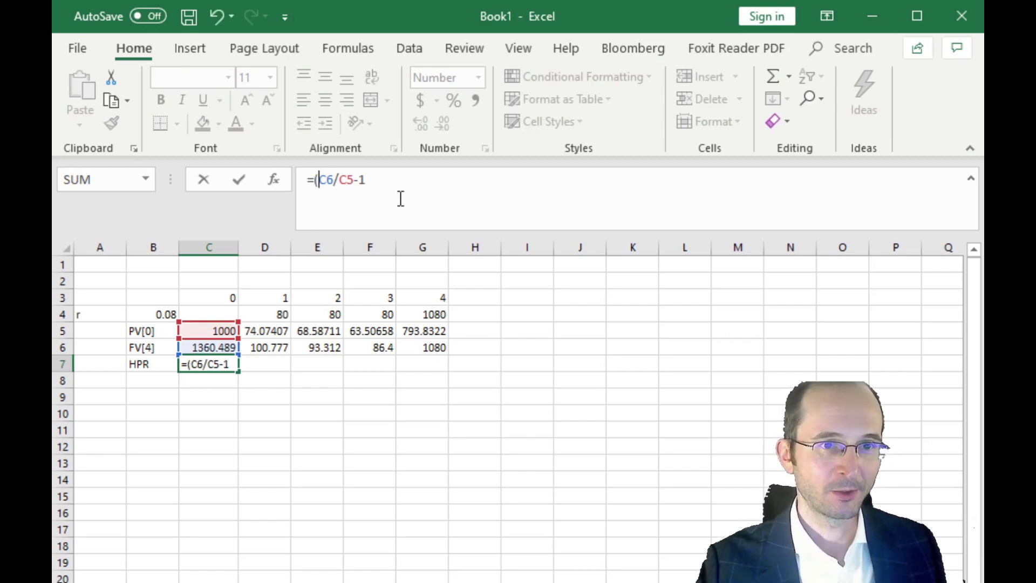
pyautogui.click(355, 180)
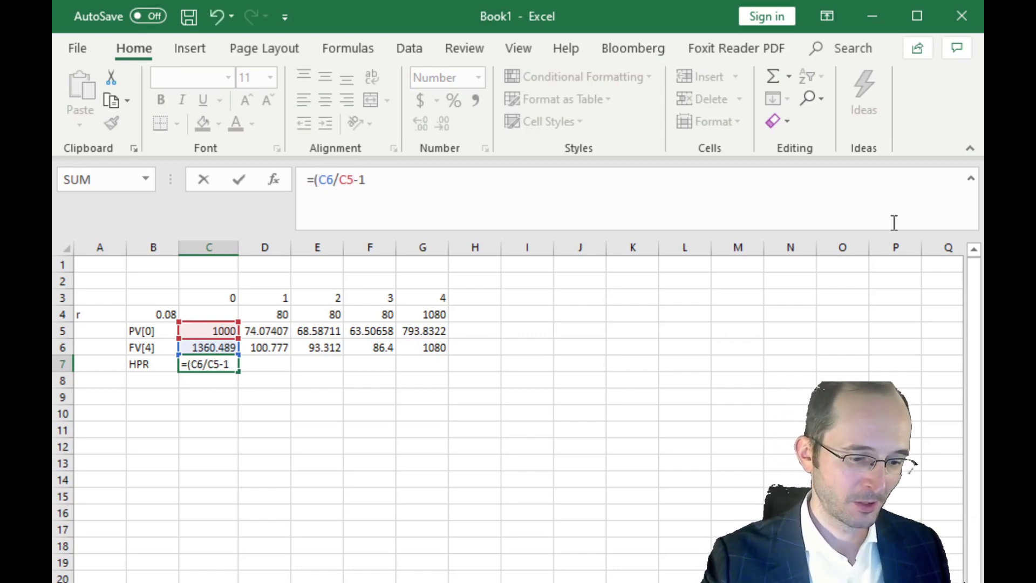
pyautogui.write(')^')
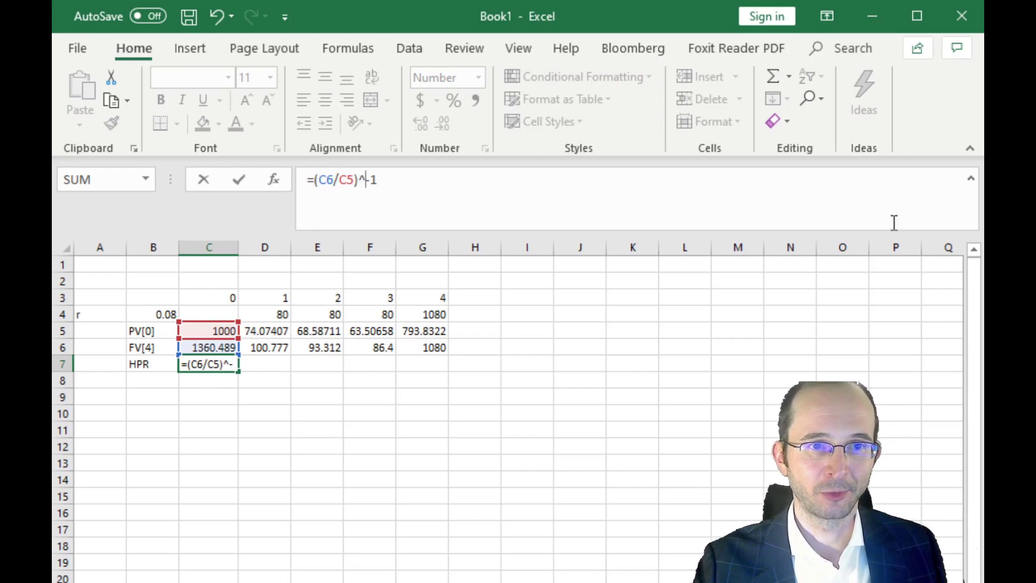
pyautogui.write('(1')
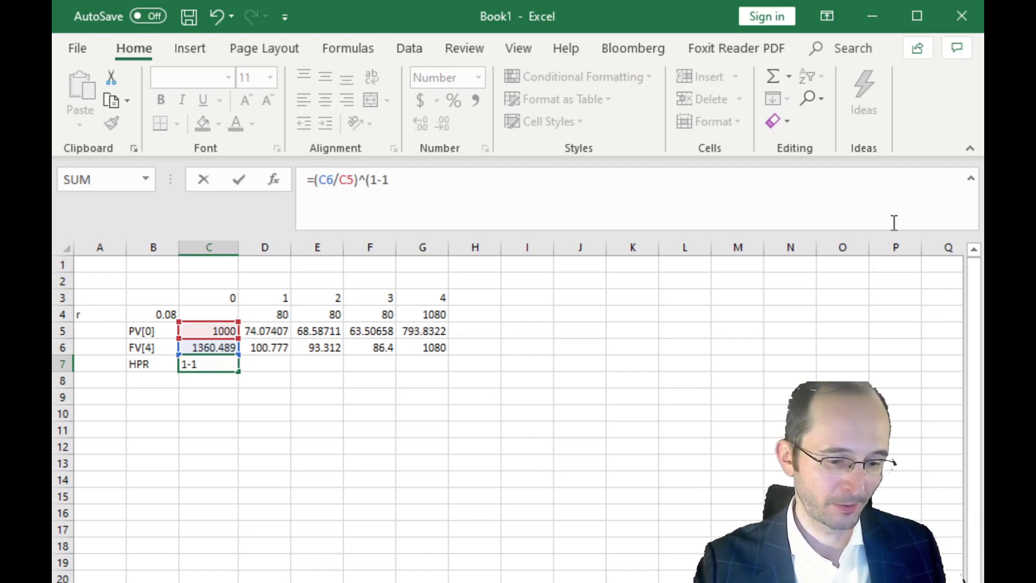
pyautogui.write('/4)')
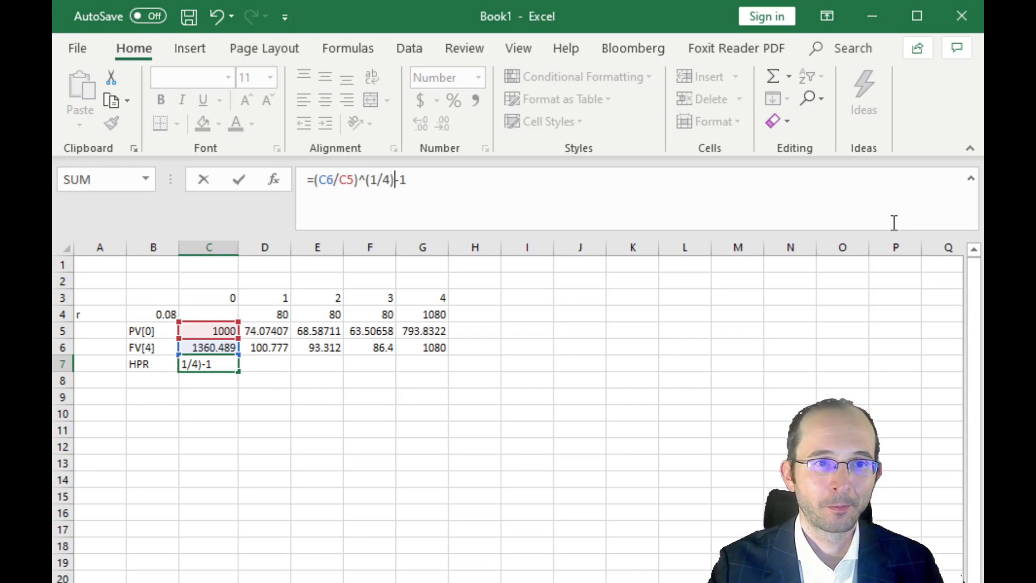
pyautogui.press('Return')
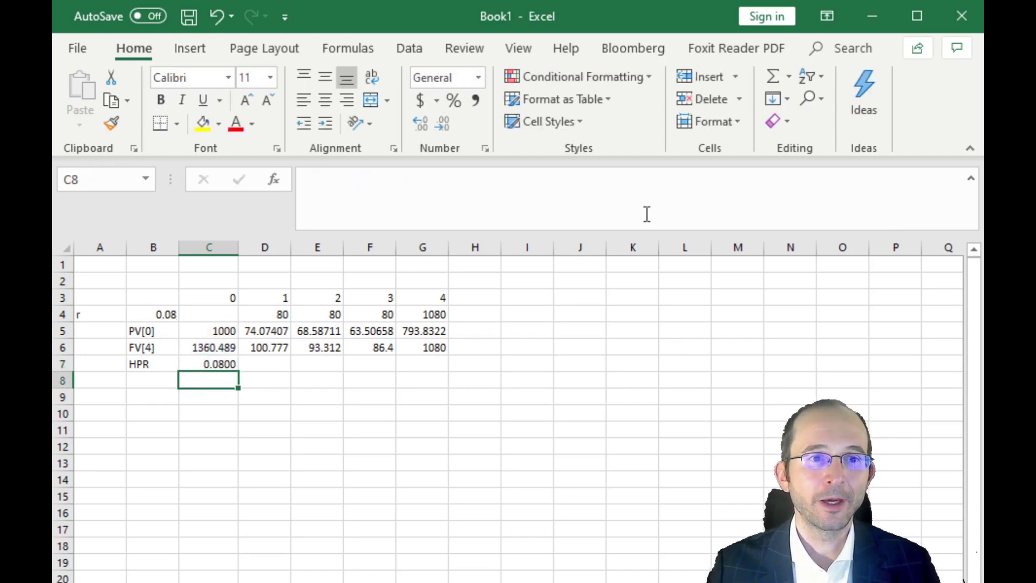
pyautogui.click(208, 364)
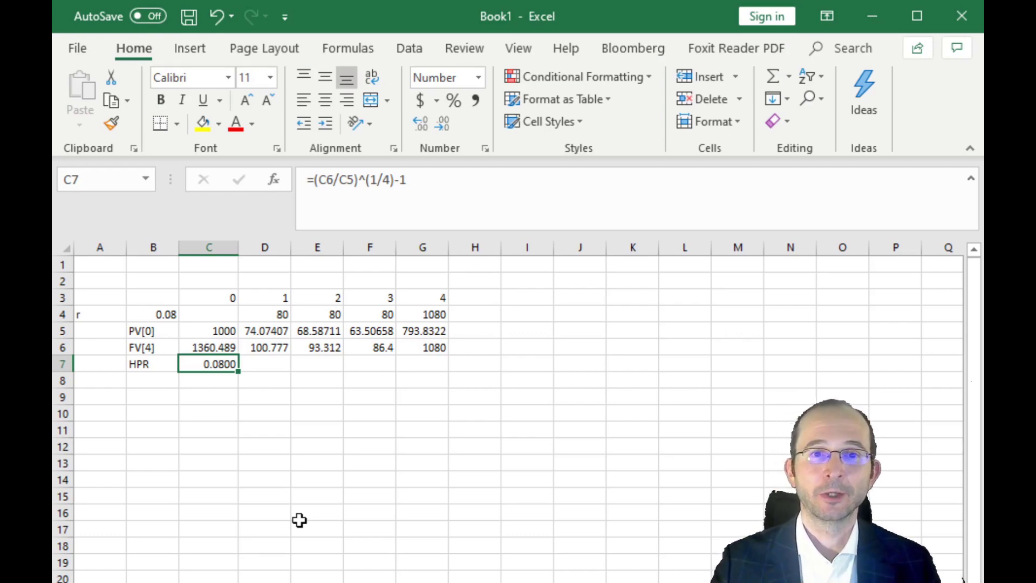
# Step: Lower the rate r in B4 from 0.08 to 0.04, dropping FV[4] to 1339.7171
pyautogui.click(157, 315)
pyautogui.click(348, 192)
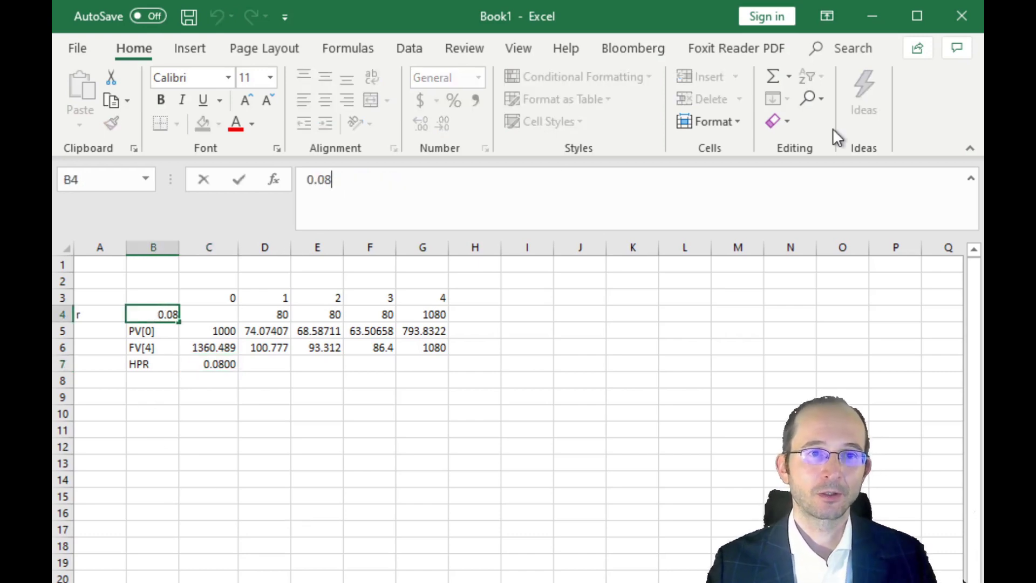
pyautogui.press('BackSpace')
pyautogui.write('4')
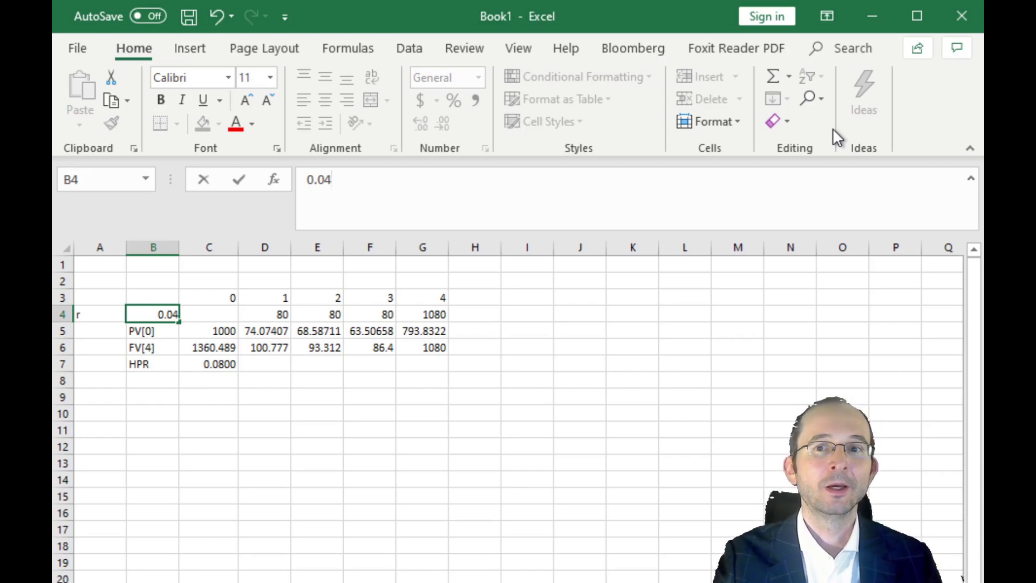
pyautogui.press('Return')
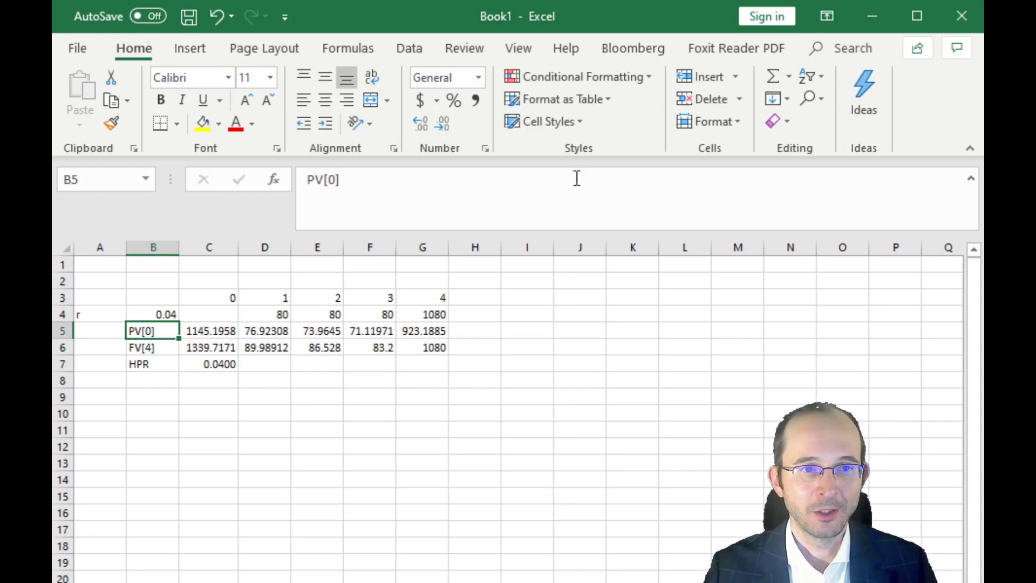
pyautogui.click(227, 352)
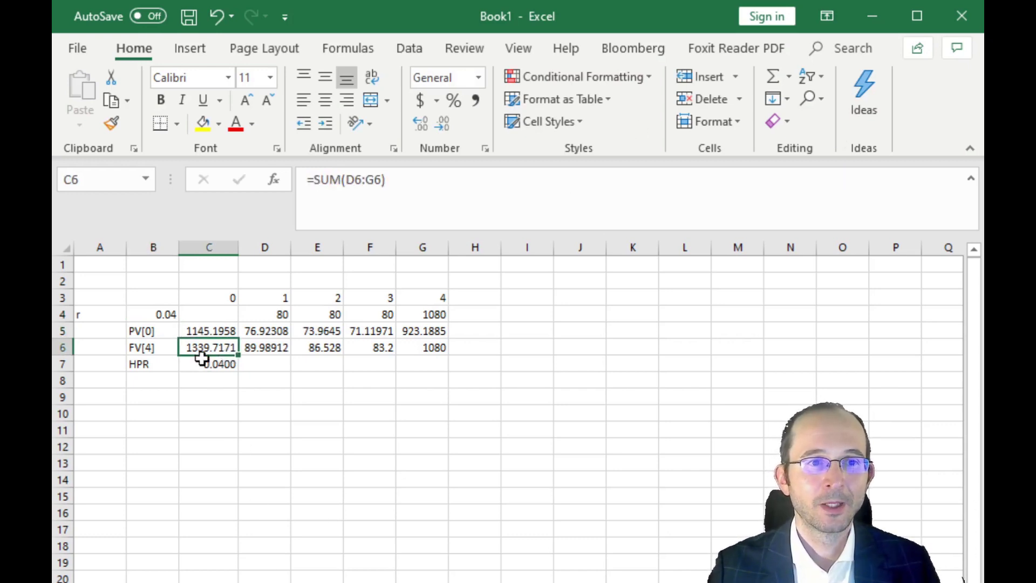
# Step: Enter 1000 as the PV[0] purchase price in C5 and confirm the HPR of 0.0759
pyautogui.click(209, 332)
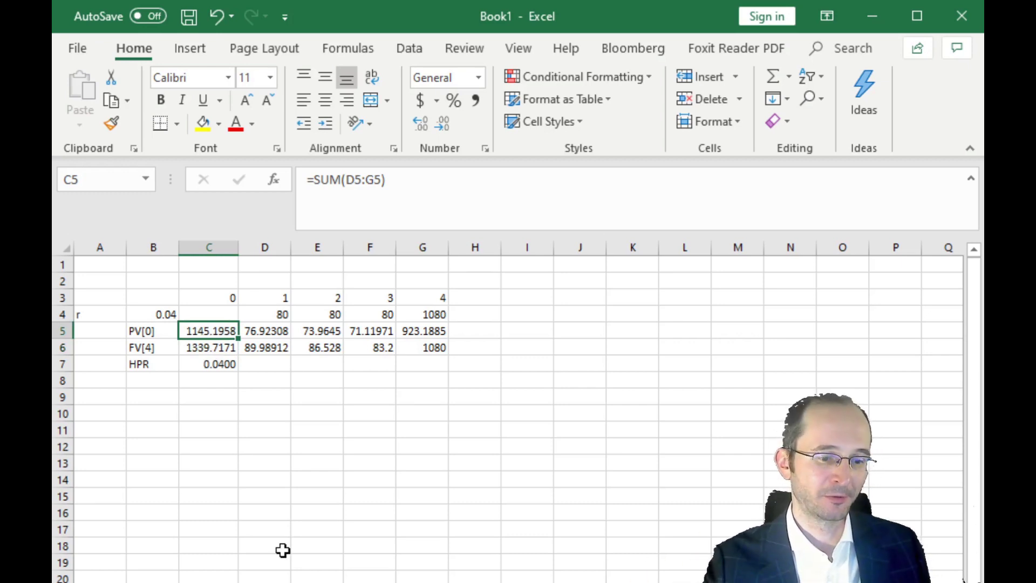
pyautogui.write('1000')
pyautogui.press('Return')
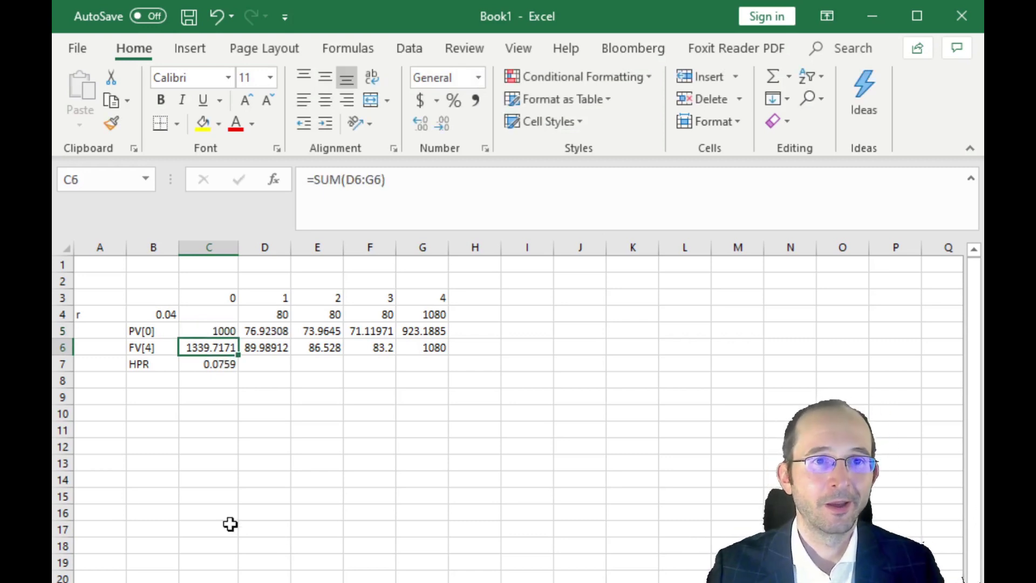
pyautogui.click(222, 365)
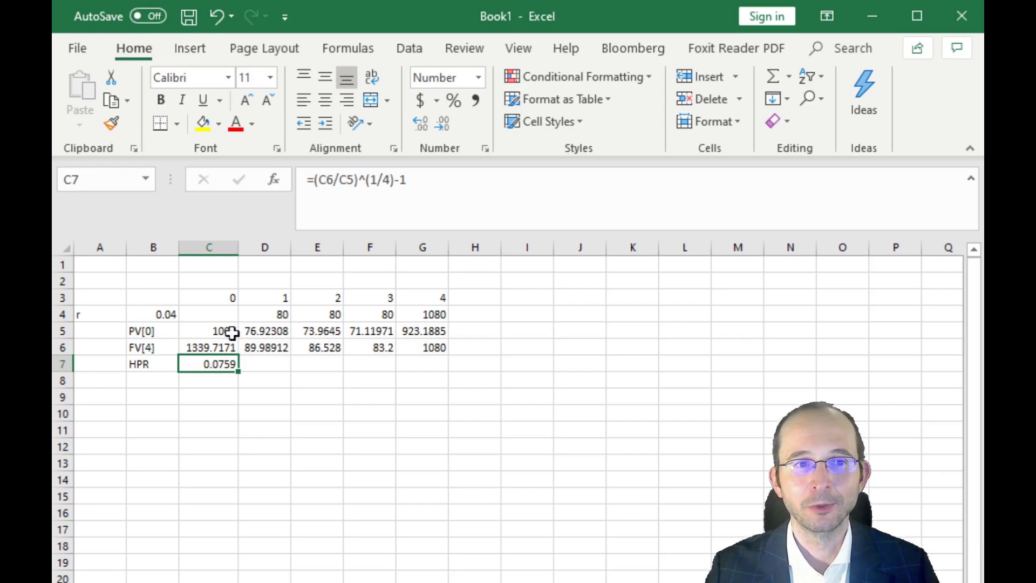
pyautogui.click(164, 314)
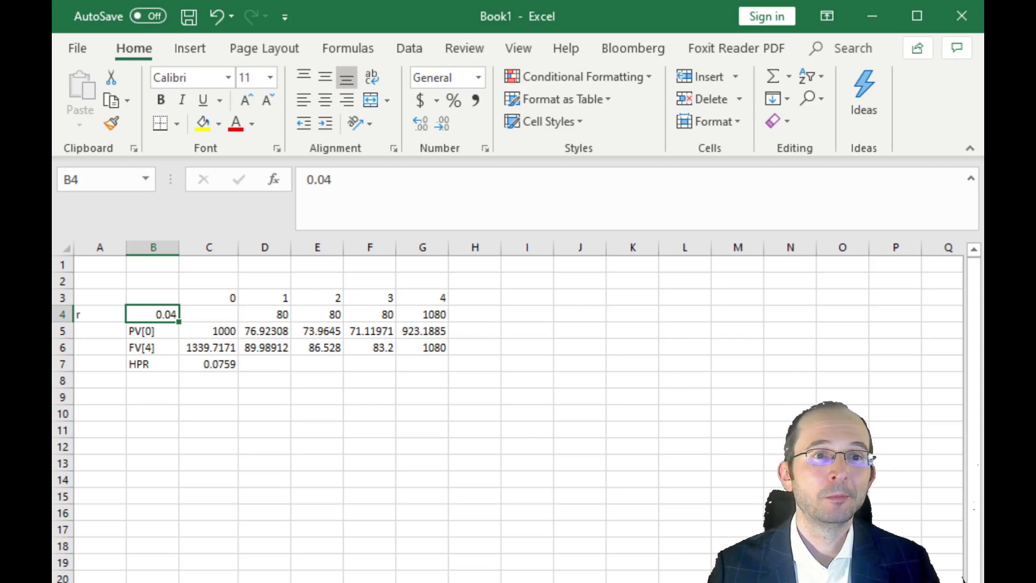
pyautogui.moveTo(254, 331); pyautogui.dragTo(378, 331)
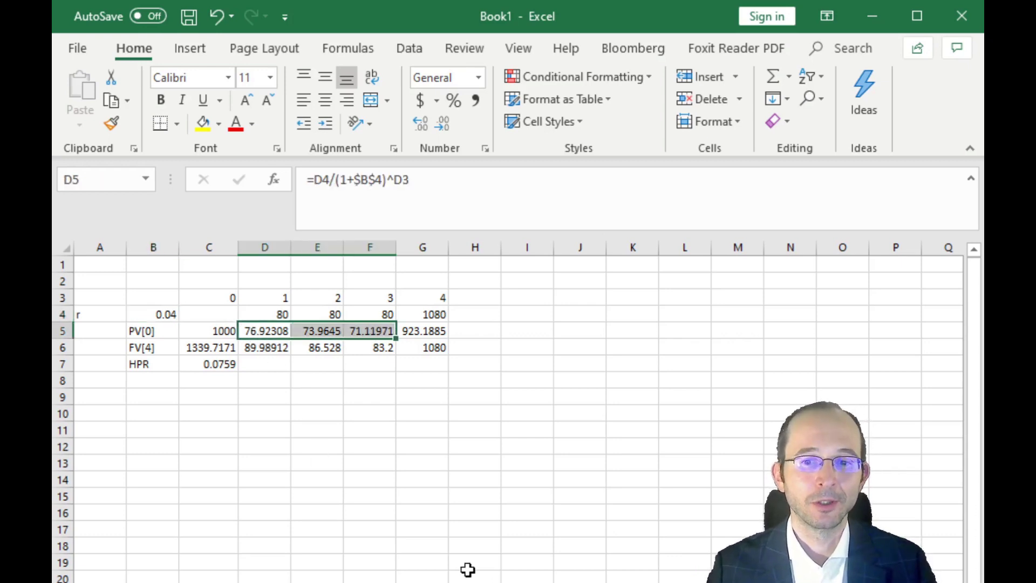
pyautogui.click(174, 315)
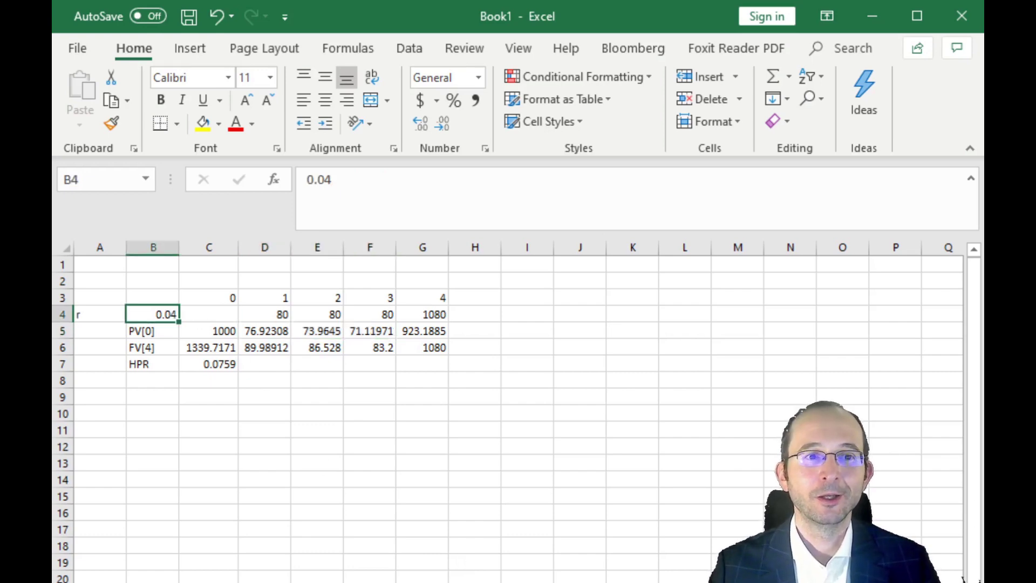